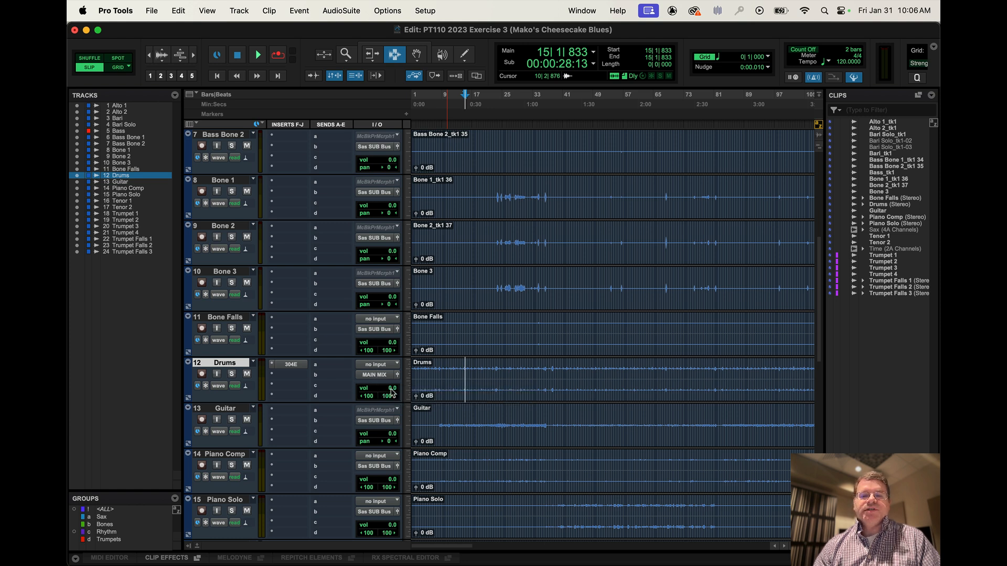
# Set the Drums track volume to -5.3 dB and insert the elysia phils cascade plug-in in its second insert slot.
pyautogui.moveTo(392, 389); pyautogui.dragTo(394, 397)
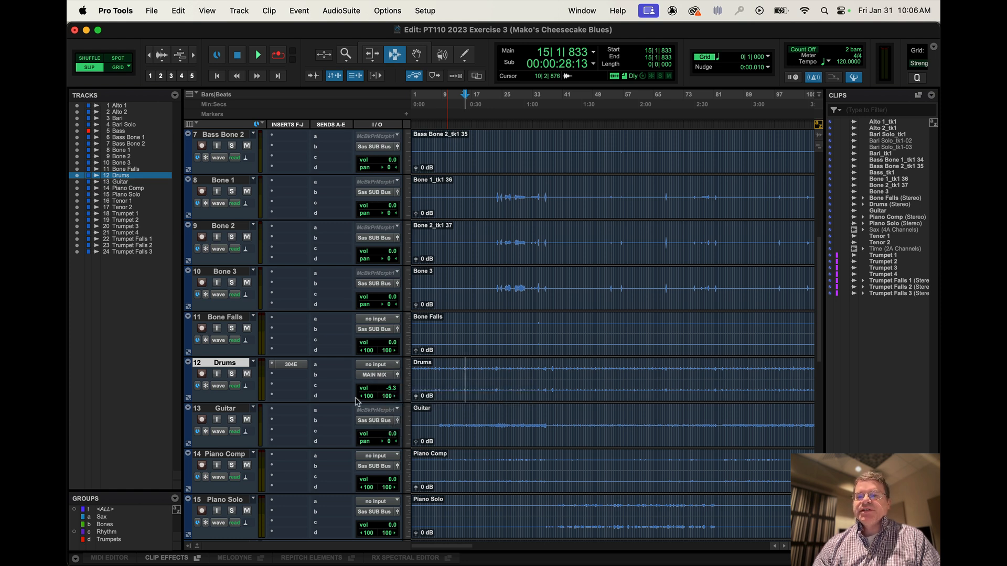
pyautogui.click(285, 369)
pyautogui.moveTo(332, 392)
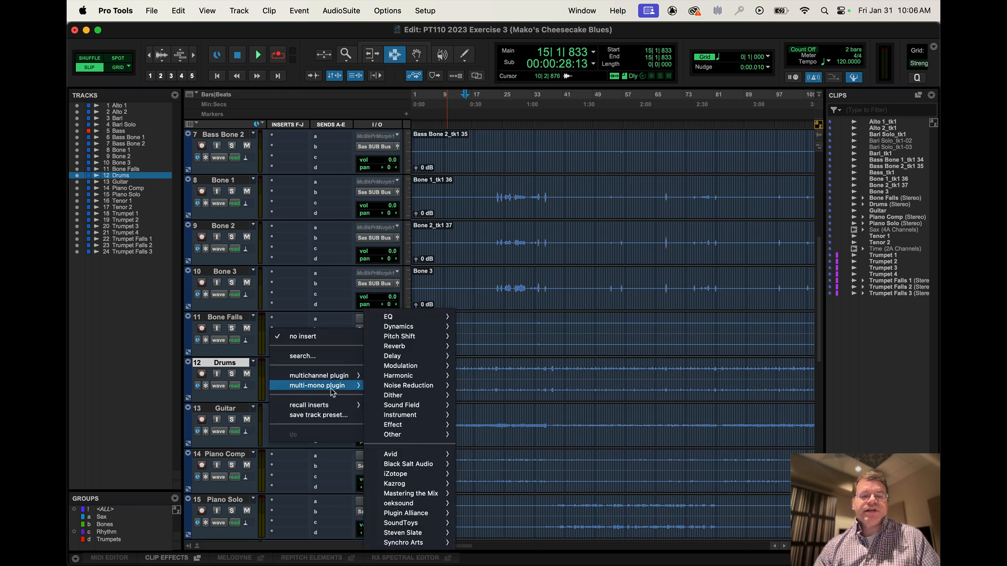
pyautogui.moveTo(402, 375)
pyautogui.press('Escape')
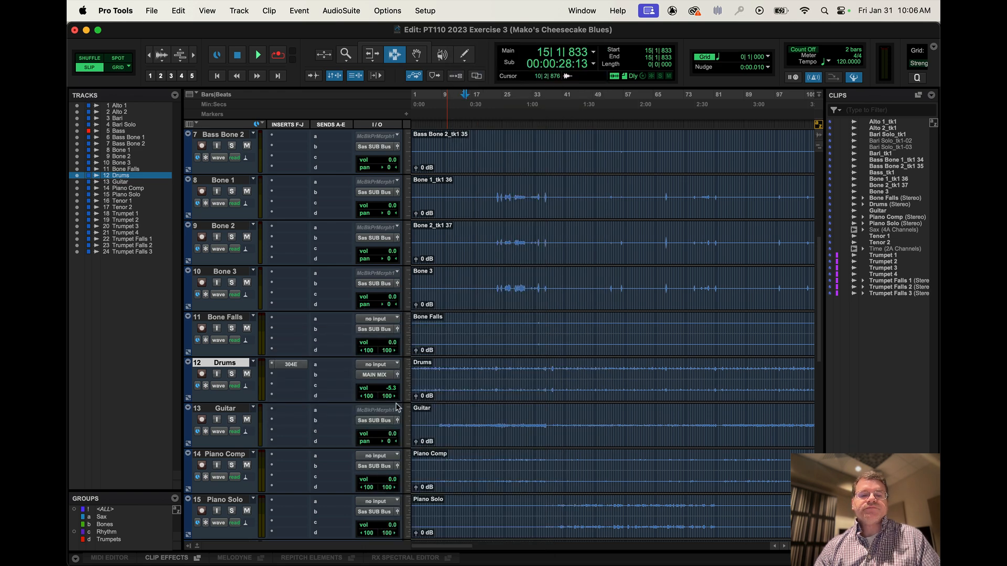
# Assign send b of the Drums track to the Trumpet Falls 1 track and close the plug-in and send windows.
pyautogui.click(316, 375)
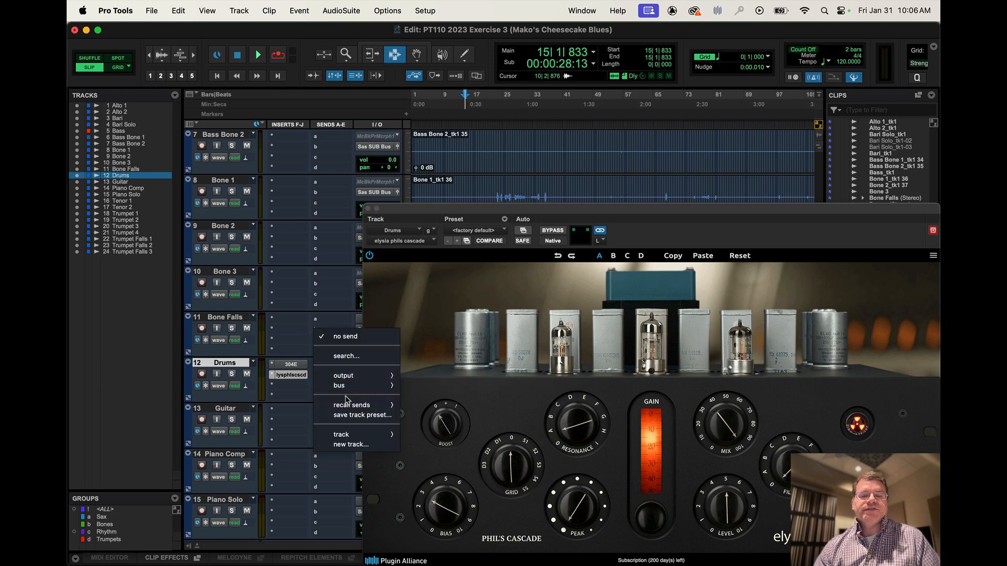
pyautogui.moveTo(346, 434)
pyautogui.click(441, 522)
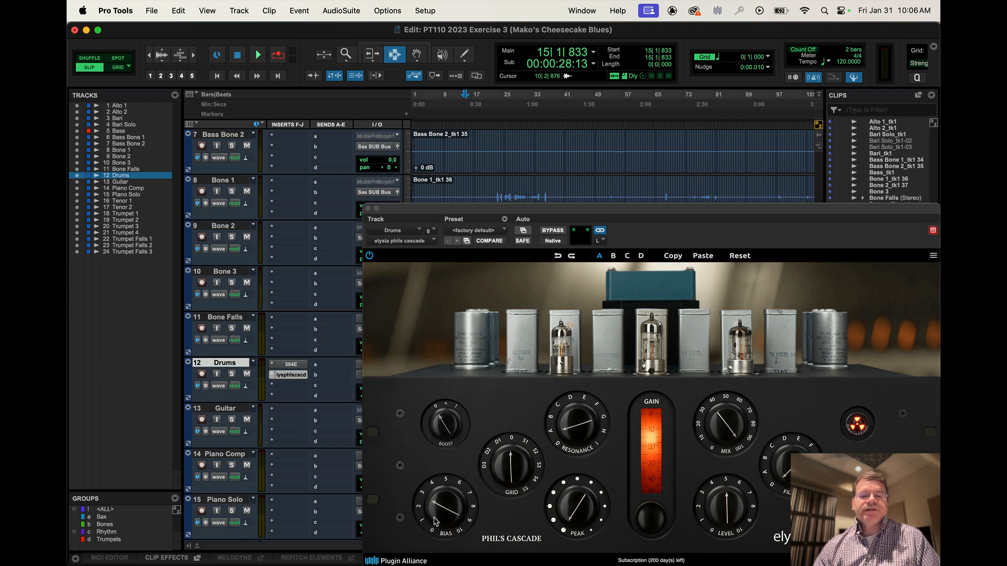
pyautogui.click(369, 209)
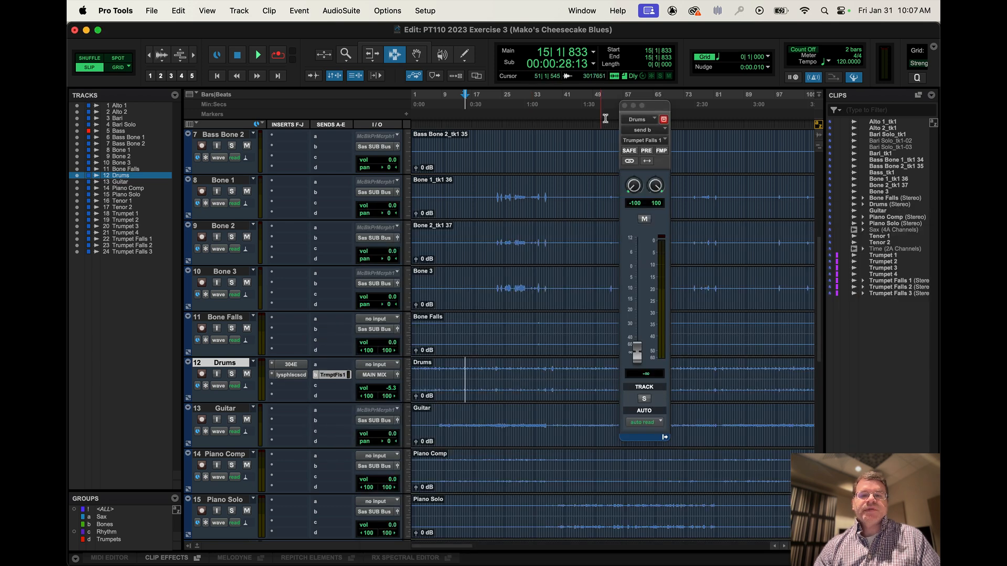
pyautogui.click(625, 106)
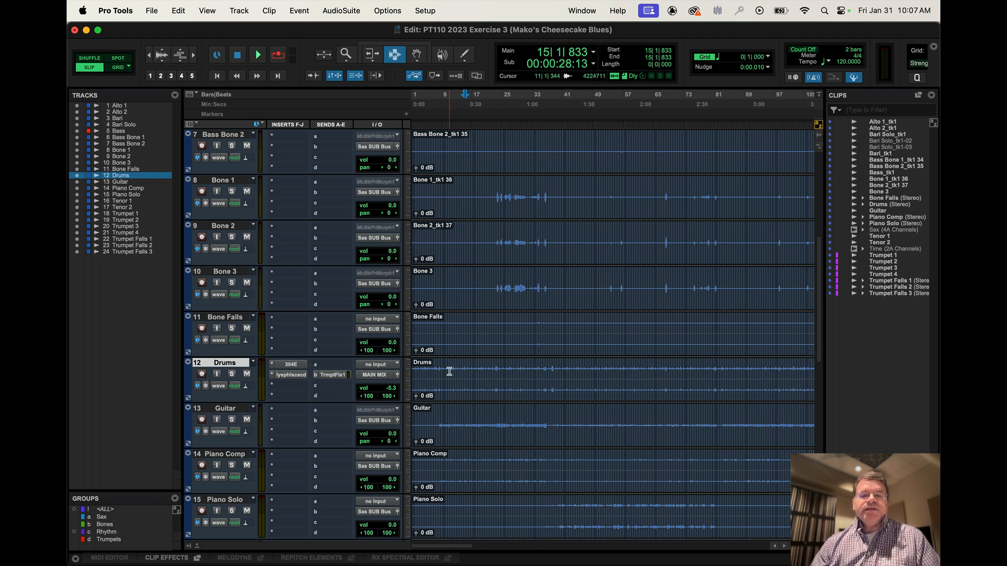
# Split the Drums clip into sections with boundaries around bars 9, 20, 32 and 45.
pyautogui.moveTo(445, 369); pyautogui.dragTo(465, 369)
pyautogui.click(552, 379)
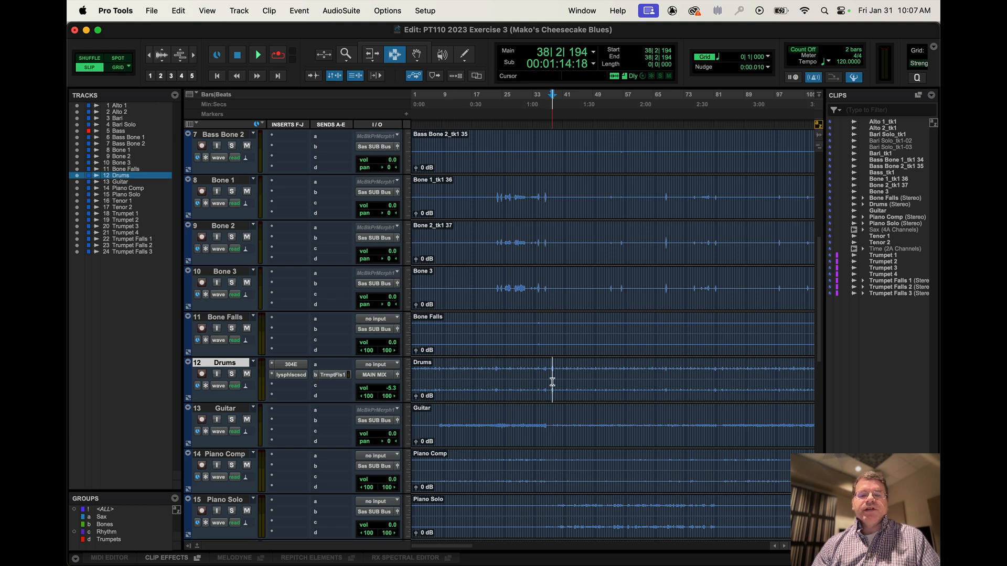
pyautogui.moveTo(444, 371); pyautogui.dragTo(578, 368)
pyautogui.press('super+e')
pyautogui.press('super+e')
# Delete the middle, first and last sections of the split Drums clip, keeping only Drums-02 and Drums-05.
pyautogui.click(506, 388)
pyautogui.press('BackSpace')
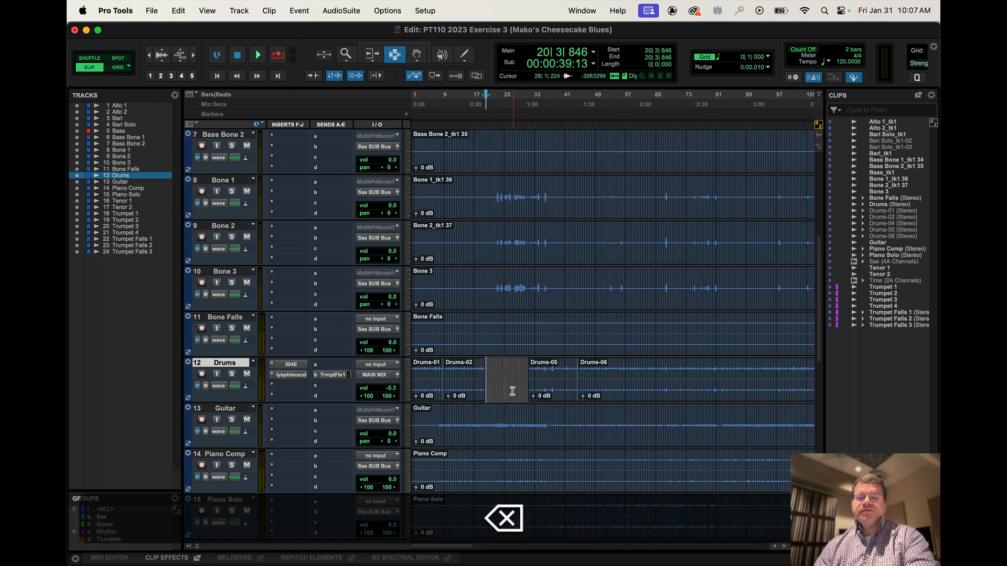
pyautogui.click(420, 393)
pyautogui.press('BackSpace')
pyautogui.click(611, 390)
pyautogui.press('BackSpace')
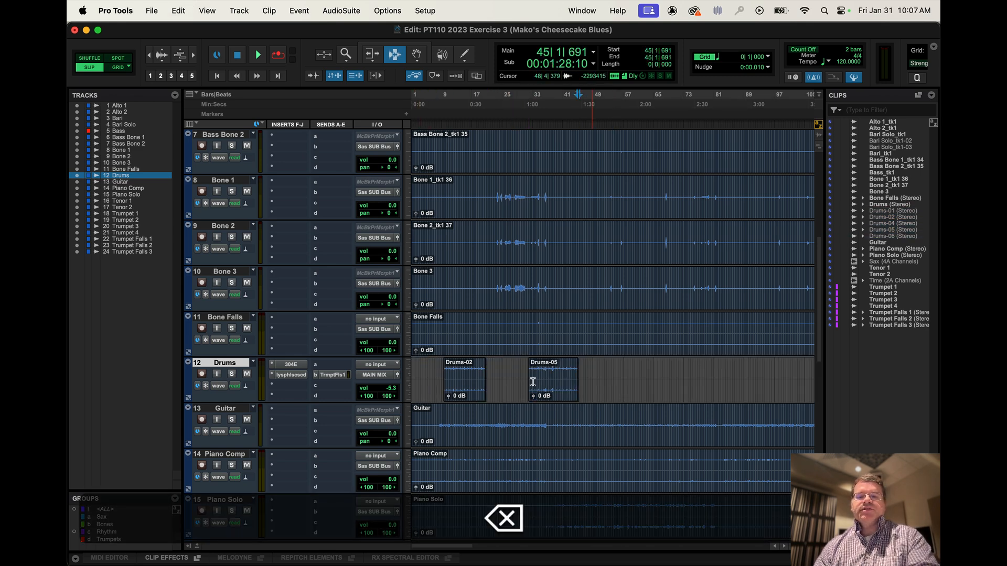
# Move the Drums-05 clip earlier with the Smart Tool so it starts directly after Drums-02.
pyautogui.click(385, 47)
pyautogui.moveTo(551, 391); pyautogui.dragTo(507, 391)
pyautogui.click(565, 375)
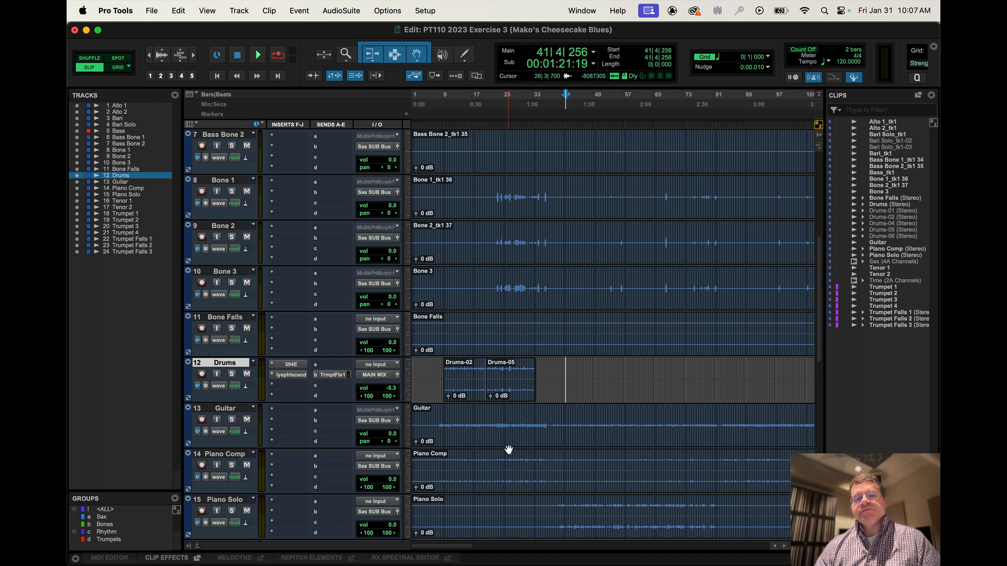
# Undo the clip move, deletions and splits on the Drums track and clear the remaining selection.
pyautogui.press('super')
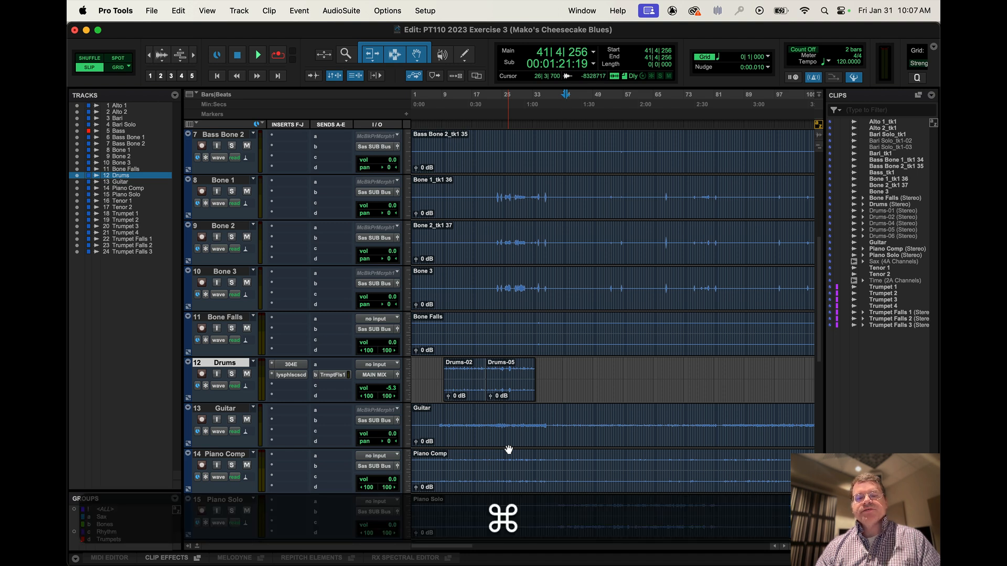
pyautogui.press('super+z')
pyautogui.press('super+z')
pyautogui.press('super+z')
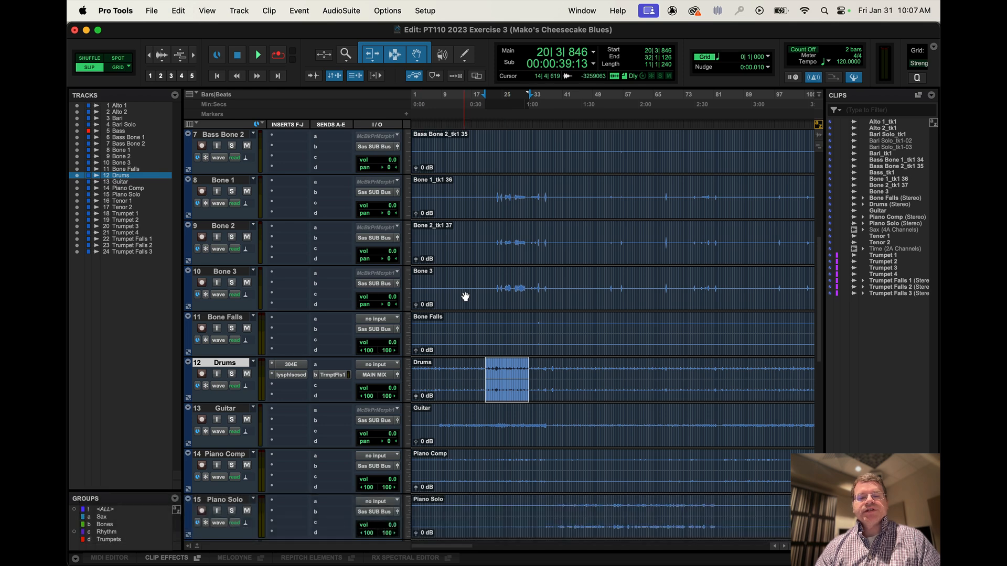
pyautogui.click(473, 327)
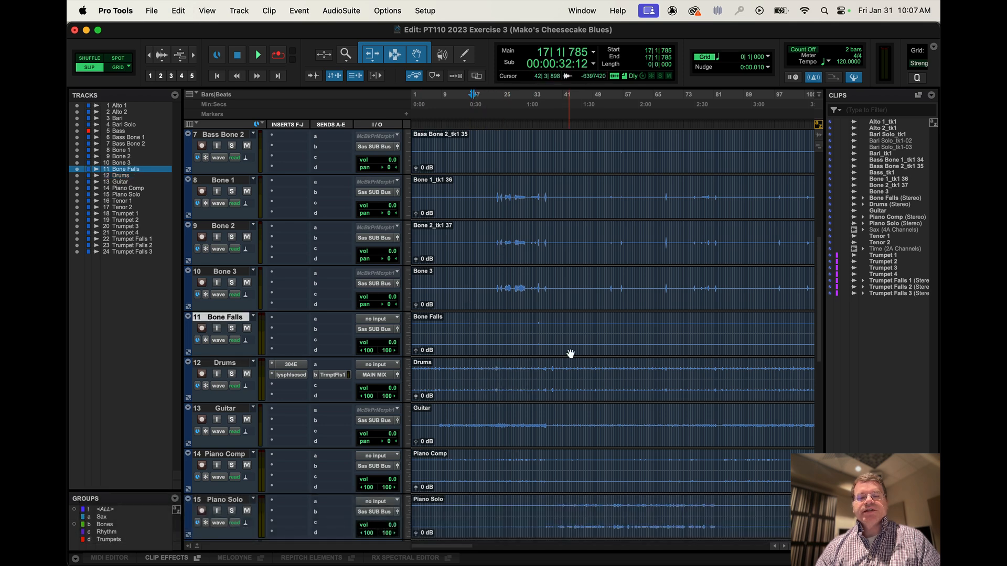
pyautogui.hotkey('alt', 'a')
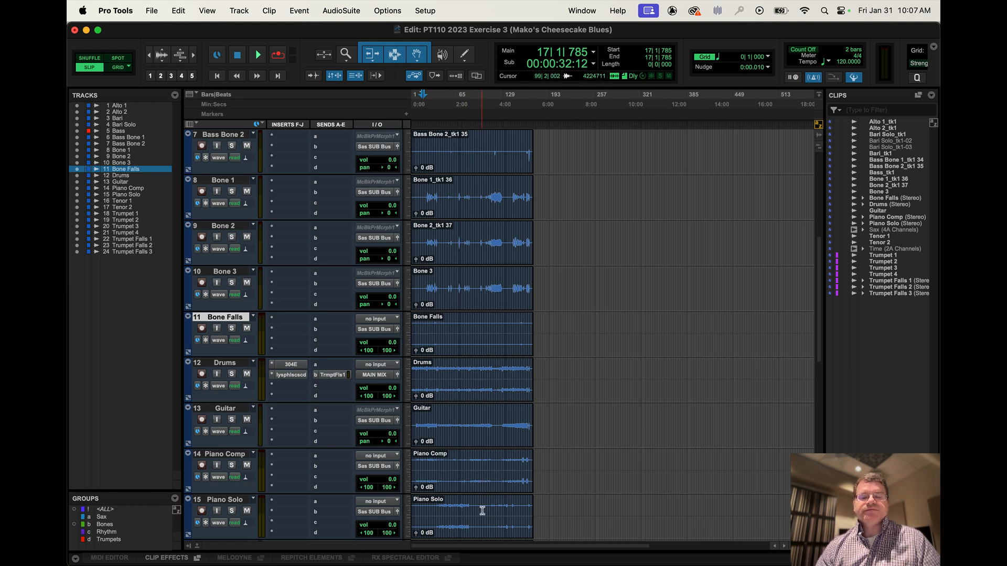
pyautogui.press('super+Tab')
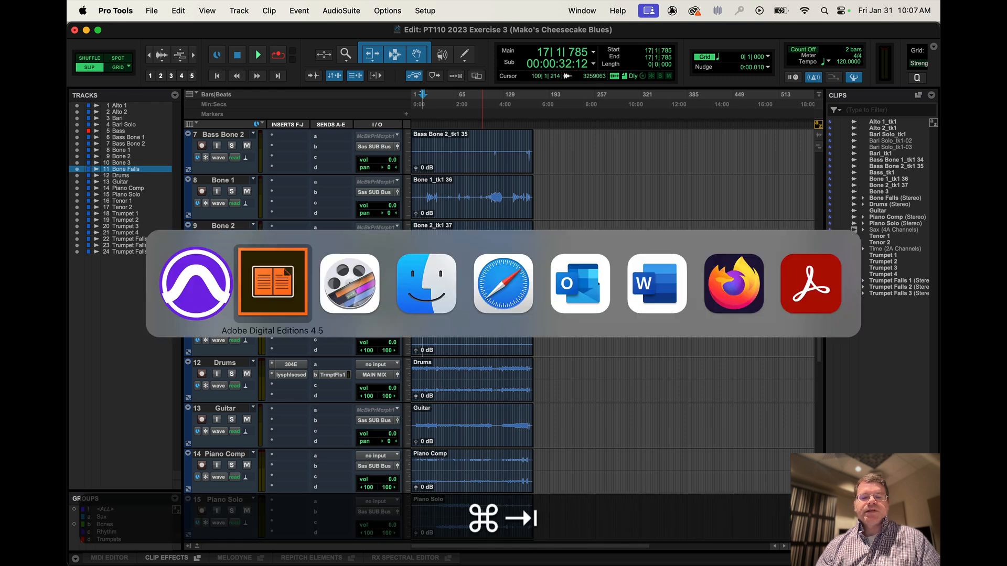
pyautogui.press('super+Right')
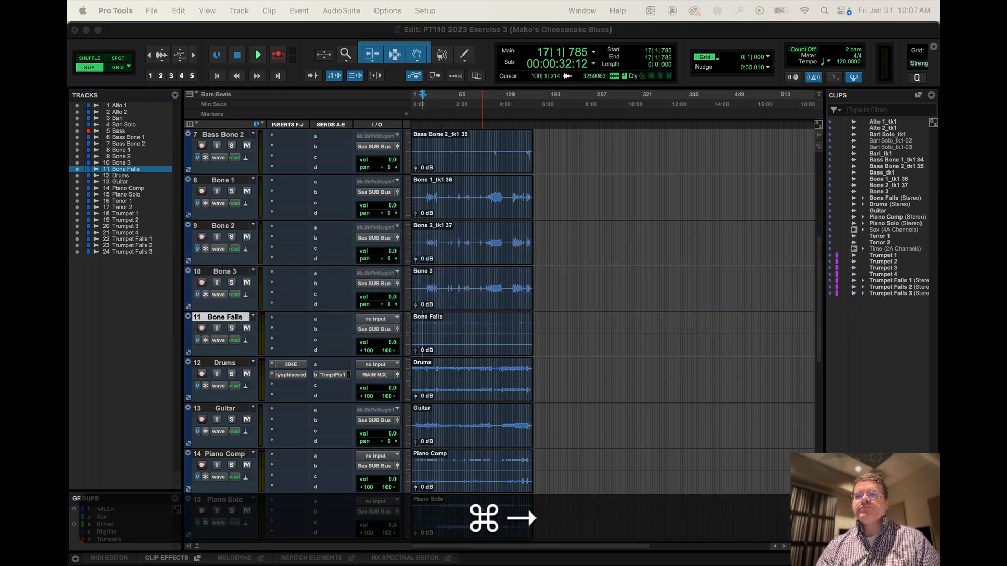
pyautogui.press('super+Tab')
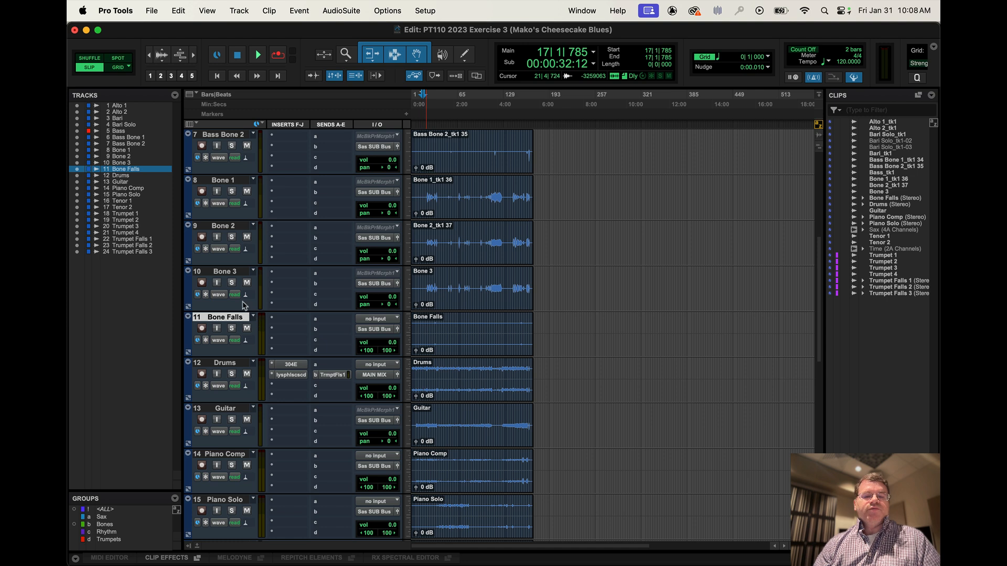
# Select the Drums track and create a new empty playlist on all tracks at once from its playlist selector.
pyautogui.click(231, 364)
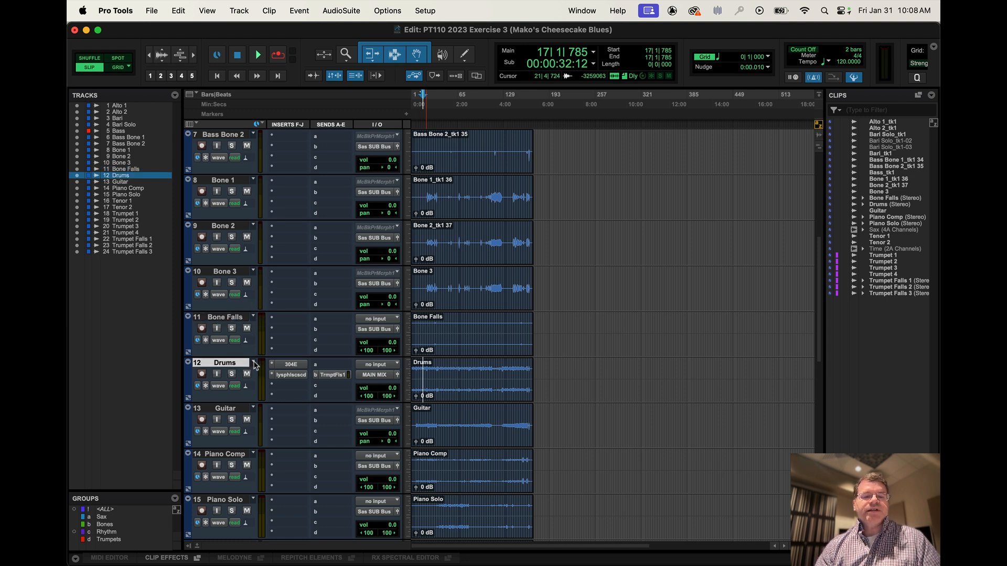
pyautogui.click(254, 364)
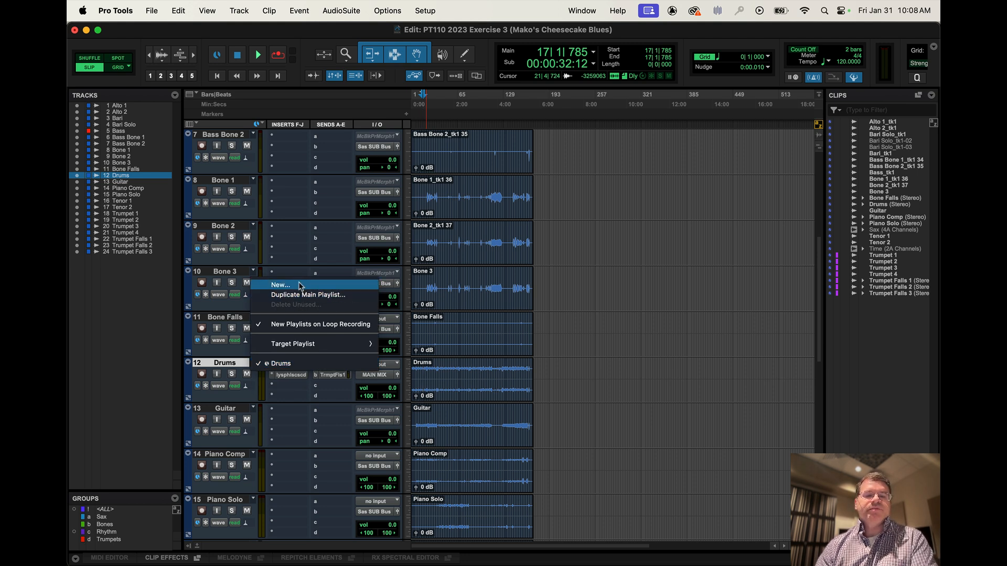
pyautogui.click(563, 342)
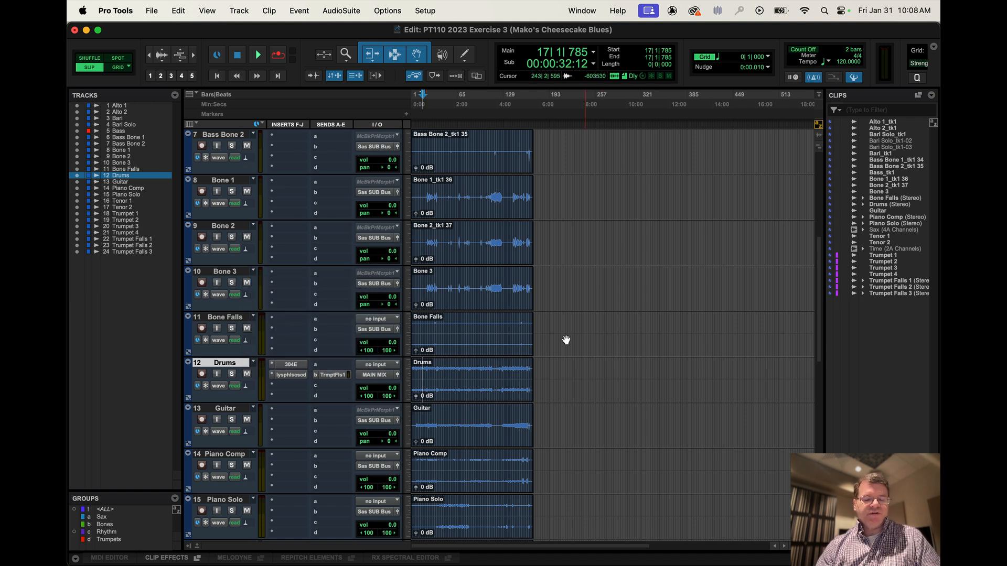
pyautogui.keyDown('alt'); pyautogui.click(253, 363); pyautogui.keyUp('alt')
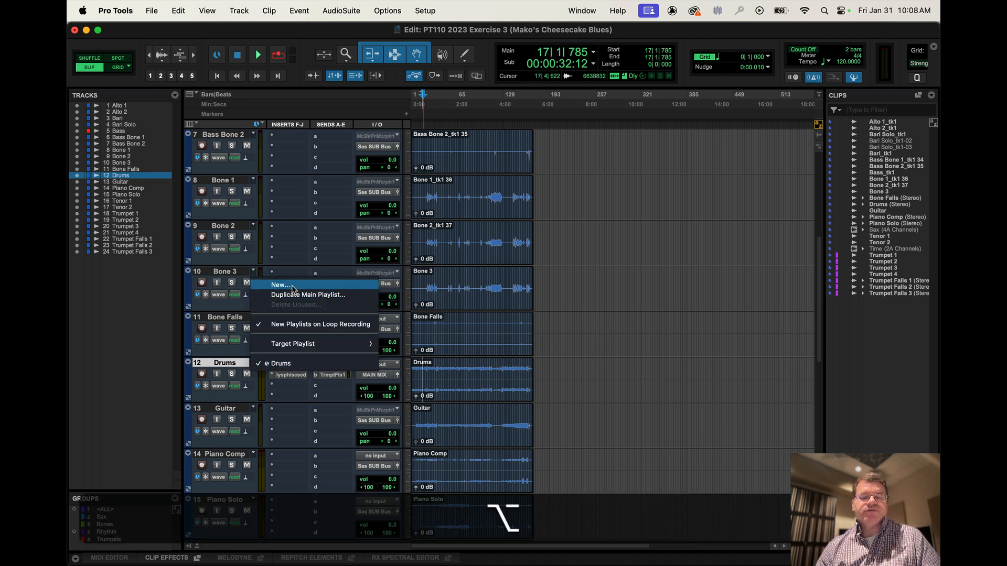
pyautogui.keyDown('alt'); pyautogui.click(292, 288); pyautogui.keyUp('alt')
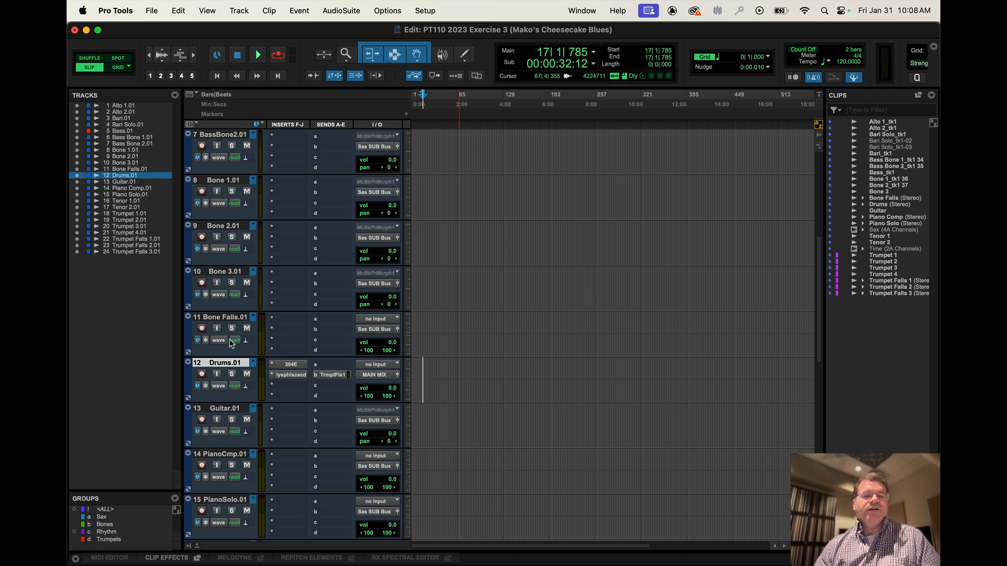
pyautogui.click(254, 364)
pyautogui.click(282, 284)
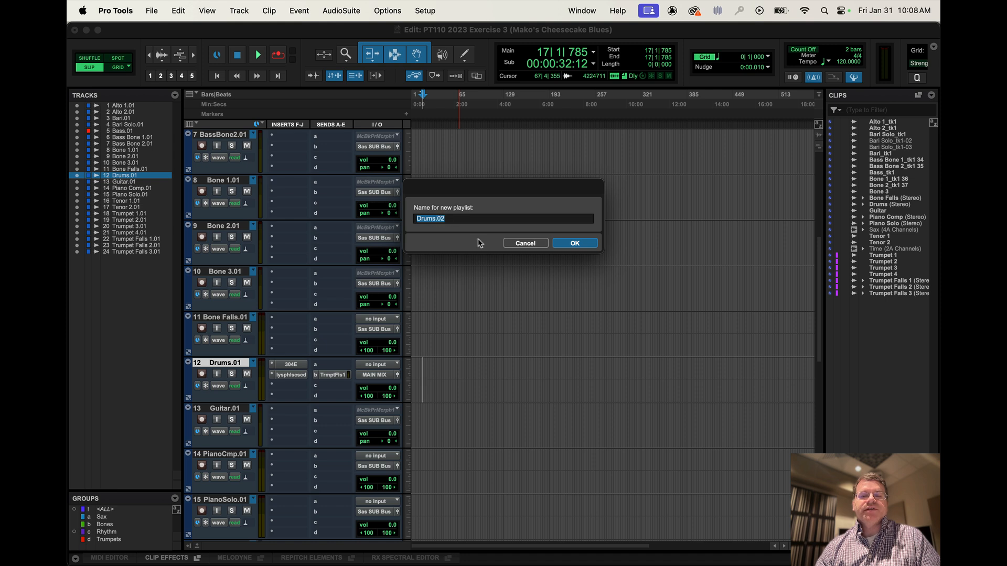
pyautogui.click(524, 243)
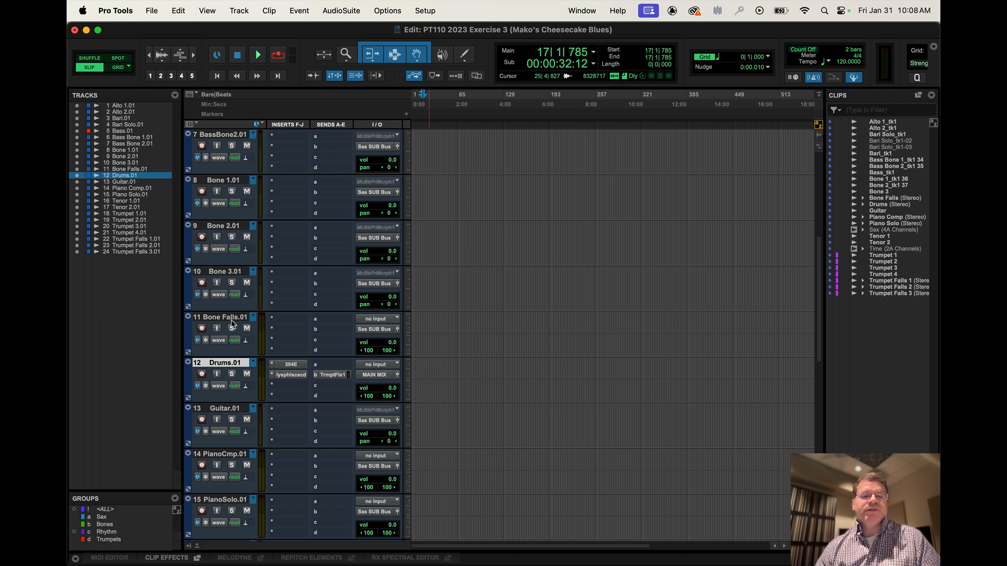
# Create another new playlist (.02) on all tracks at once from the Drums track's playlist selector.
pyautogui.keyDown('alt'); pyautogui.click(253, 362); pyautogui.keyUp('alt')
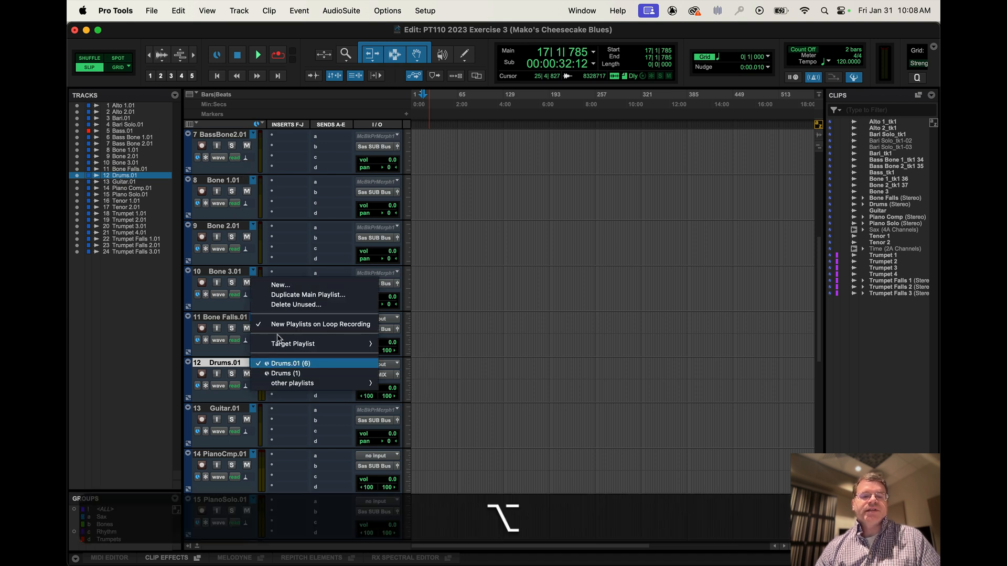
pyautogui.click(280, 284)
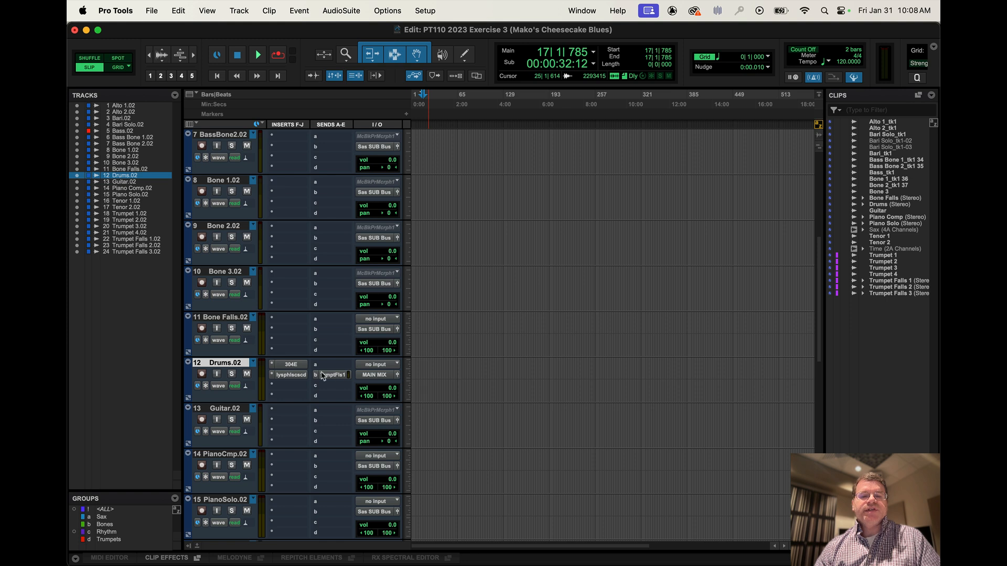
# Show the Drums track's volume automation and draw Pencil breakpoints with a slight dip between about bars 50 and 150.
pyautogui.click(219, 388)
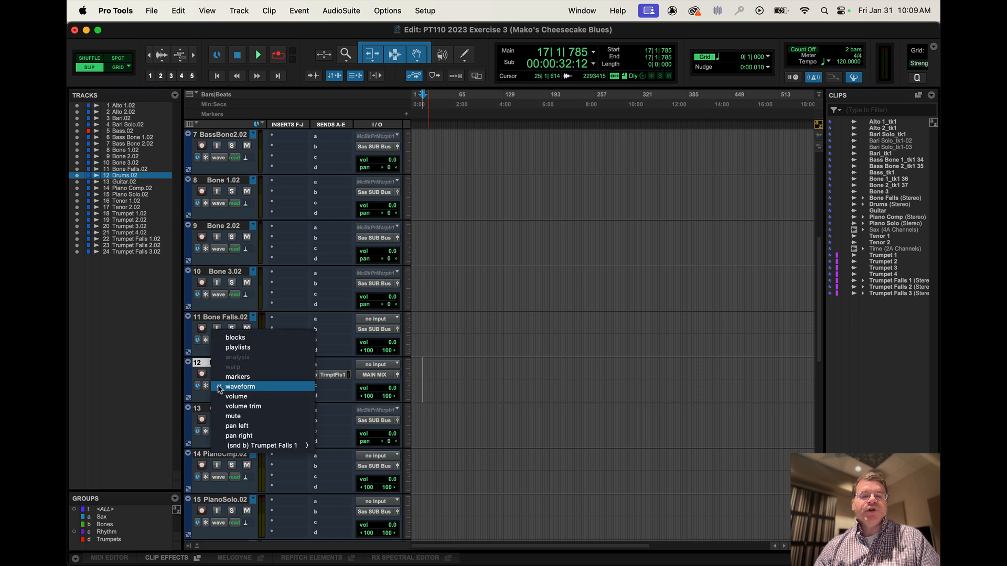
pyautogui.click(233, 398)
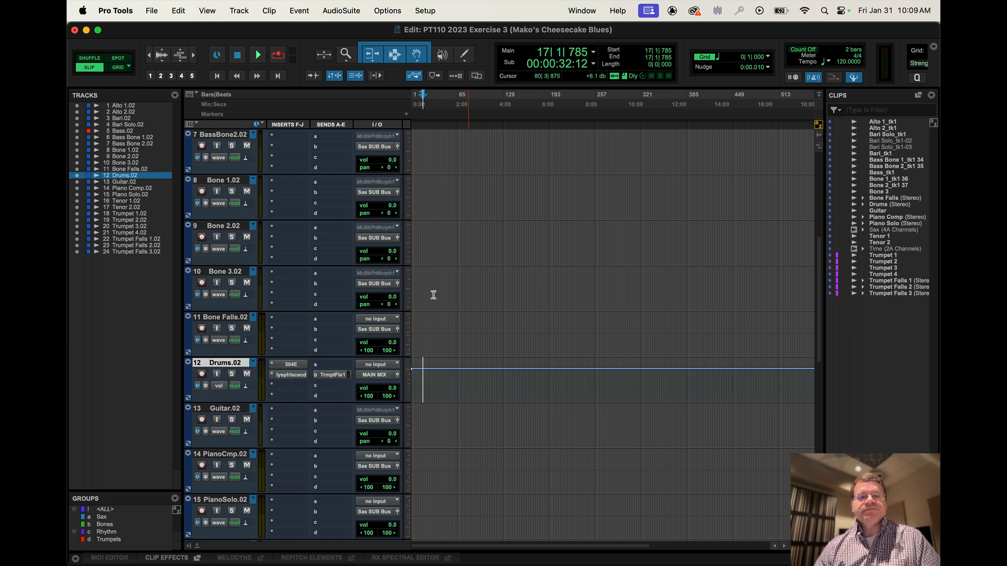
pyautogui.click(465, 55)
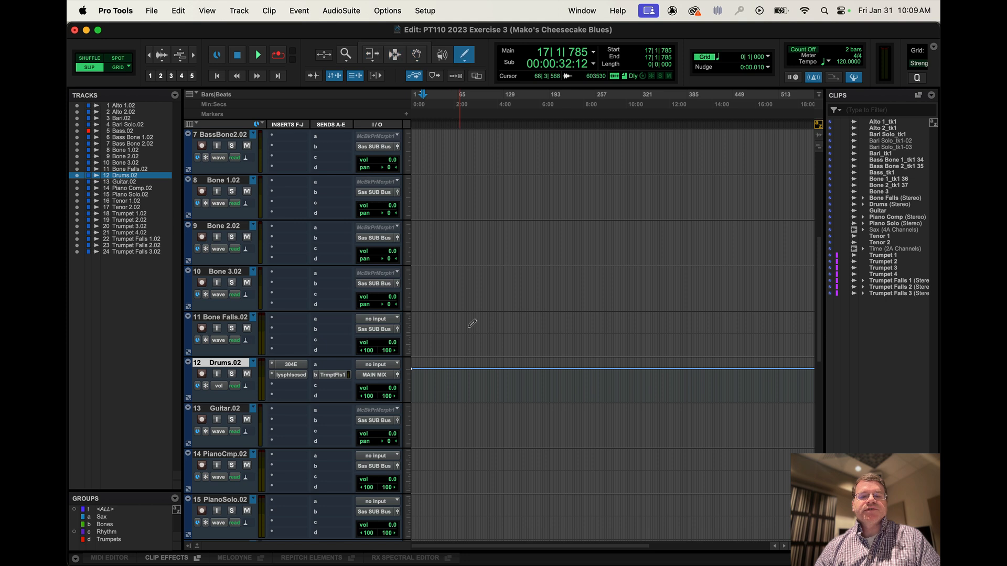
pyautogui.moveTo(451, 369); pyautogui.dragTo(485, 369)
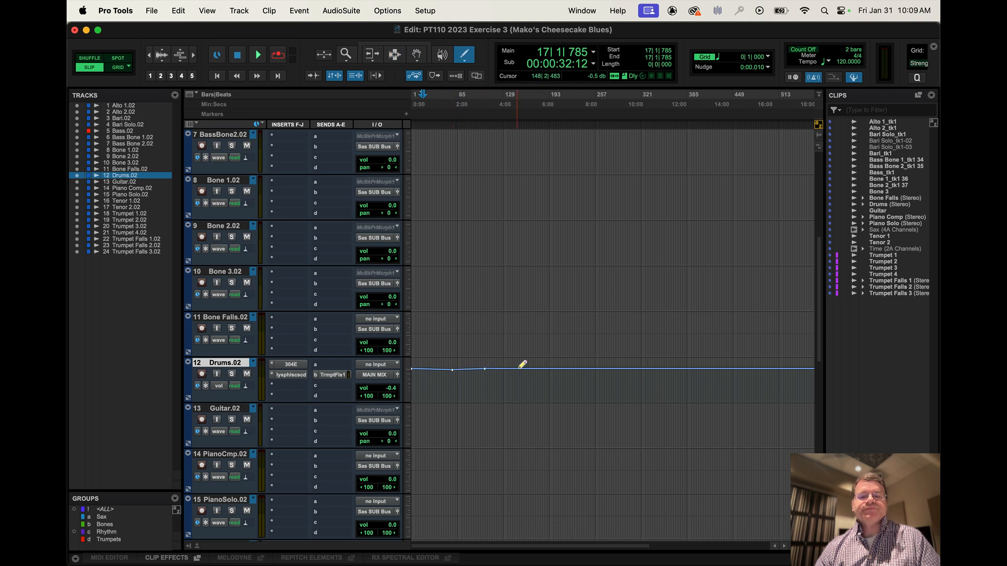
pyautogui.click(519, 369)
# Add a clearly lower volume breakpoint near bar 207 on the Drums track with the Grabber tool.
pyautogui.click(416, 55)
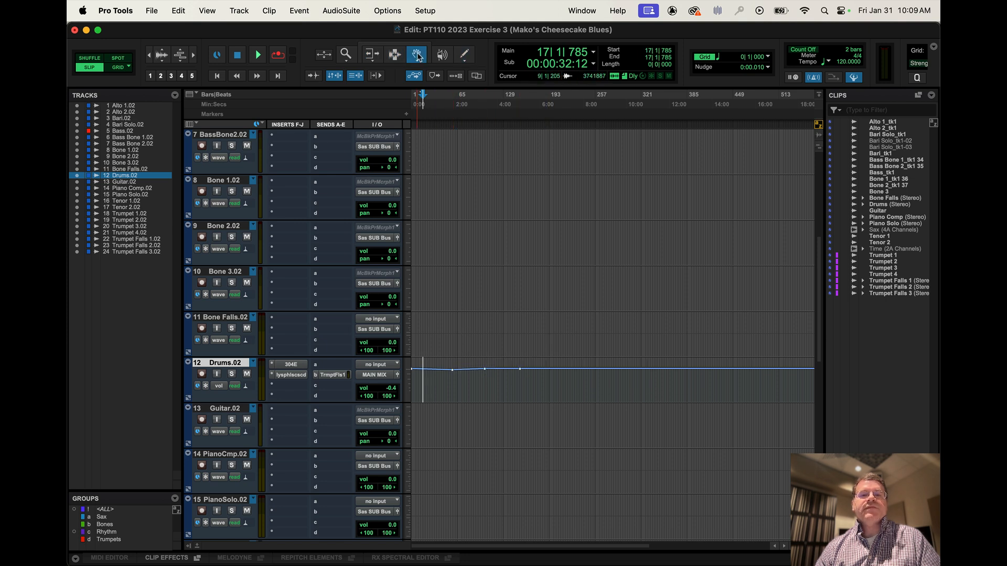
pyautogui.moveTo(568, 369); pyautogui.dragTo(565, 380)
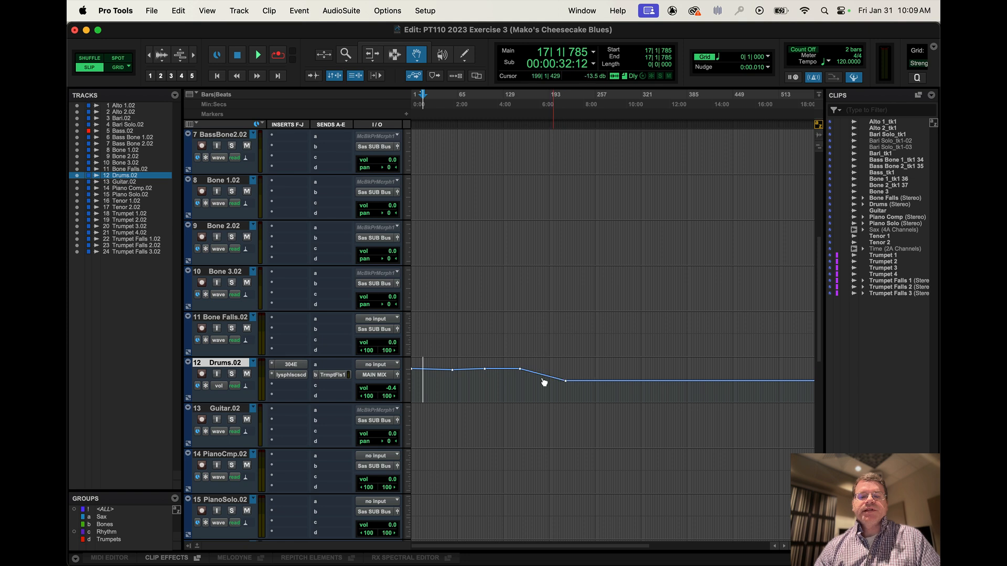
# Change the Drums track view to playlists to show its alternate playlist lanes.
pyautogui.click(219, 386)
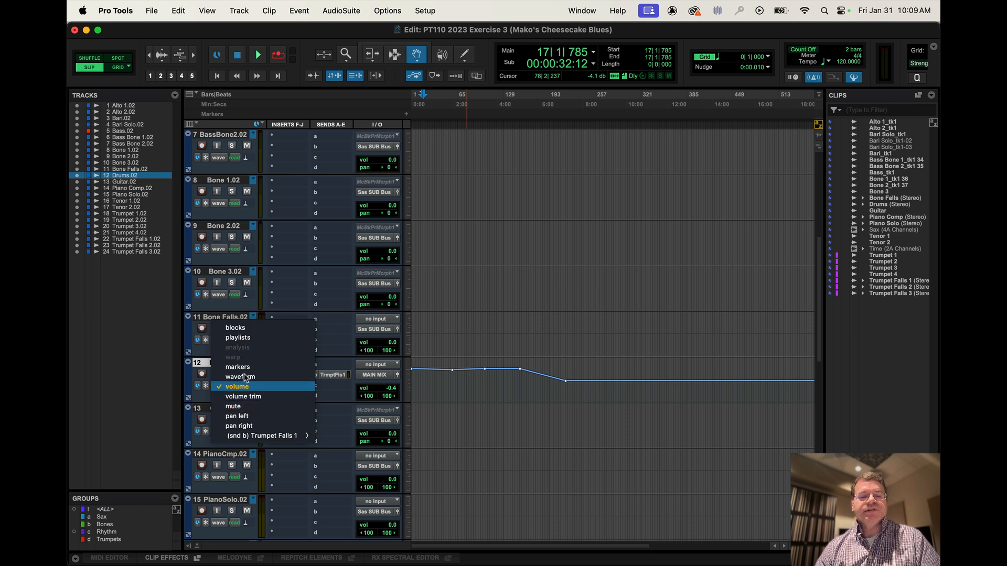
pyautogui.click(252, 340)
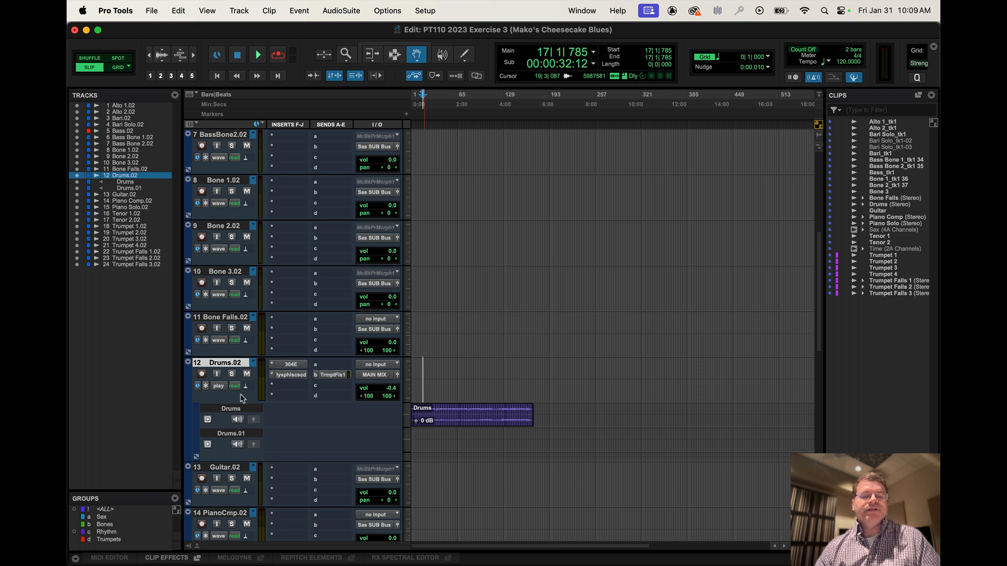
# Return the Drums track to waveform view and check its list of available playlists.
pyautogui.click(218, 387)
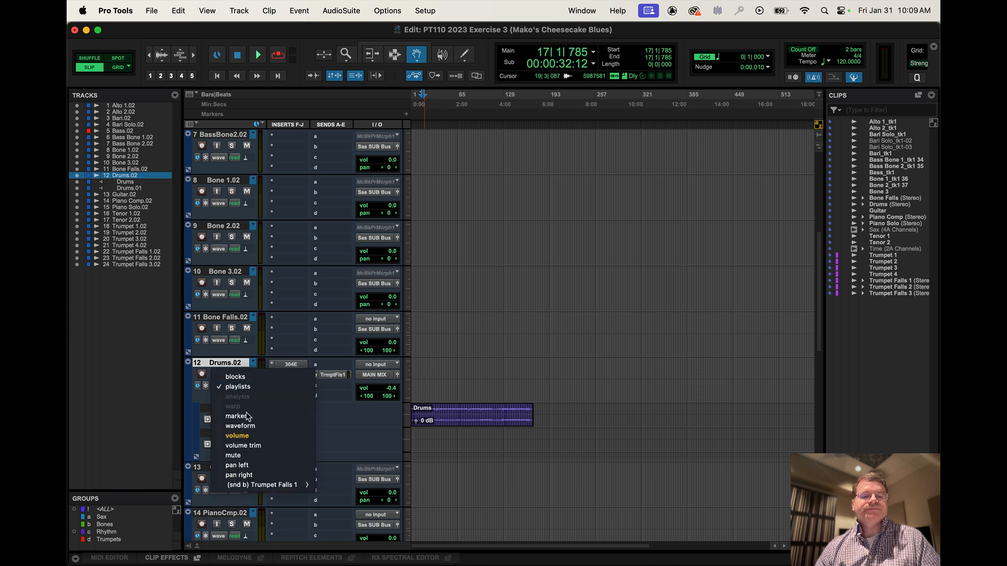
pyautogui.click(250, 426)
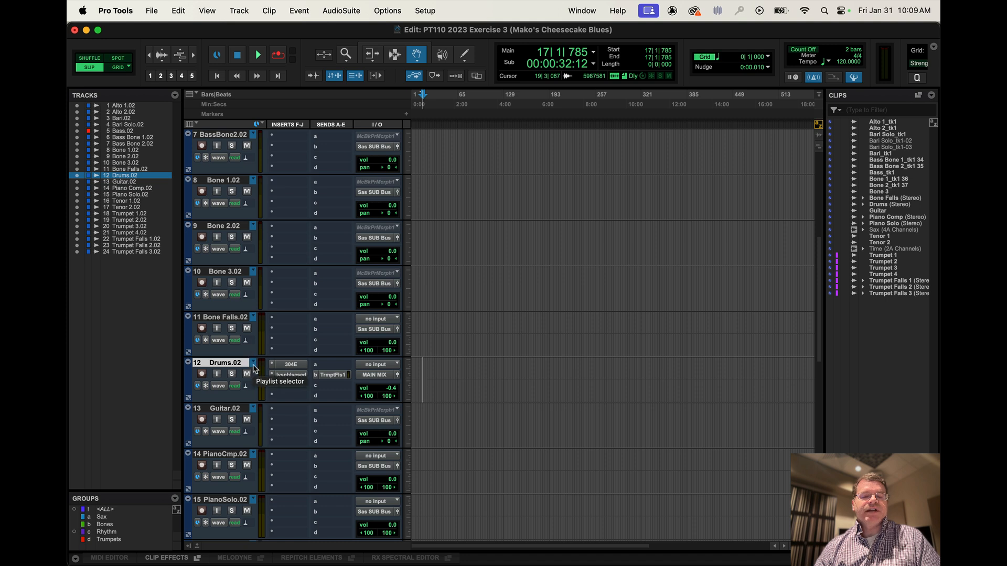
pyautogui.click(253, 363)
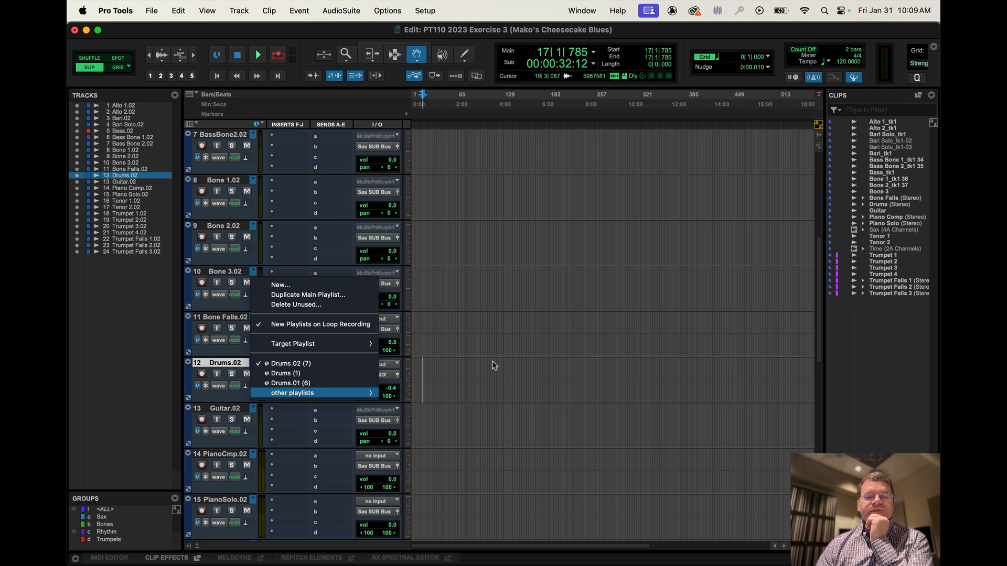
pyautogui.press('super+Tab')
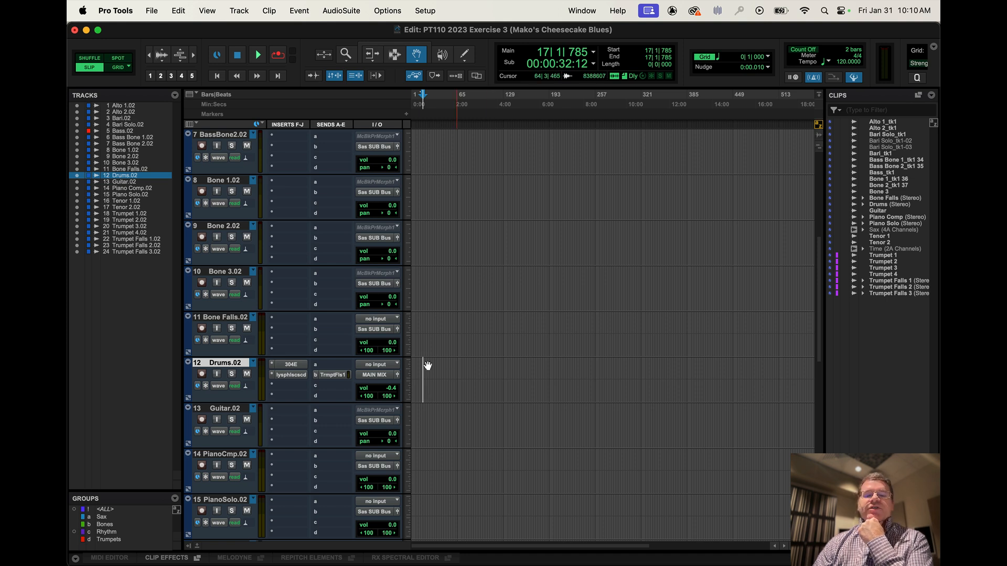
# Start playback and switch the Drums track through its playlists Drums, Drums.01 and Drums.02 while listening.
pyautogui.press('space')
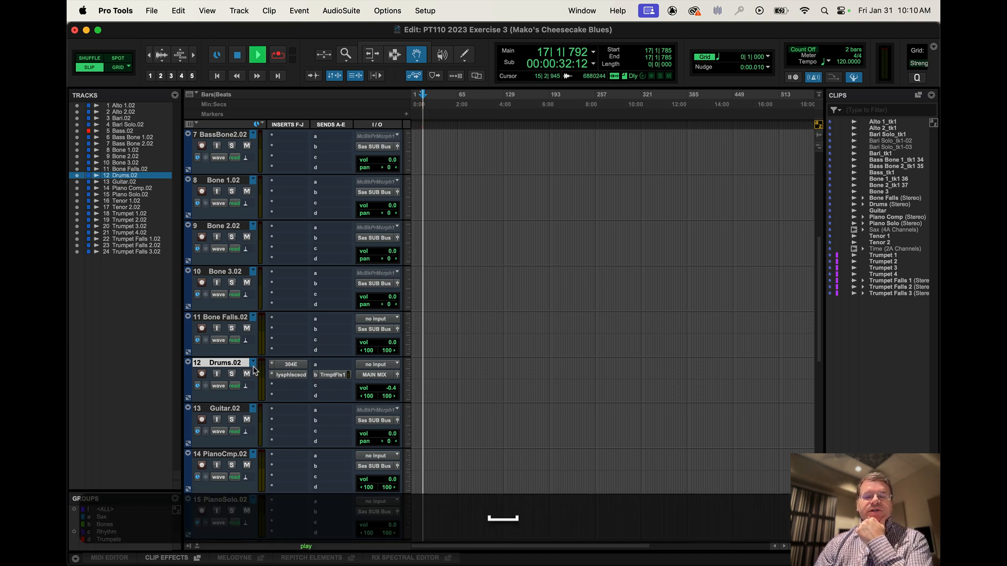
pyautogui.click(253, 363)
pyautogui.click(283, 373)
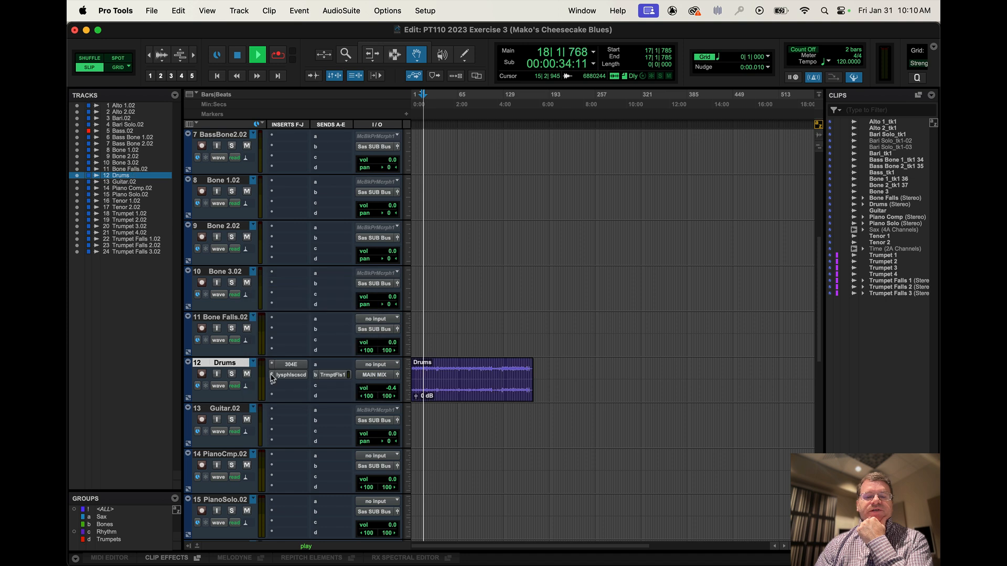
pyautogui.click(253, 365)
pyautogui.click(255, 366)
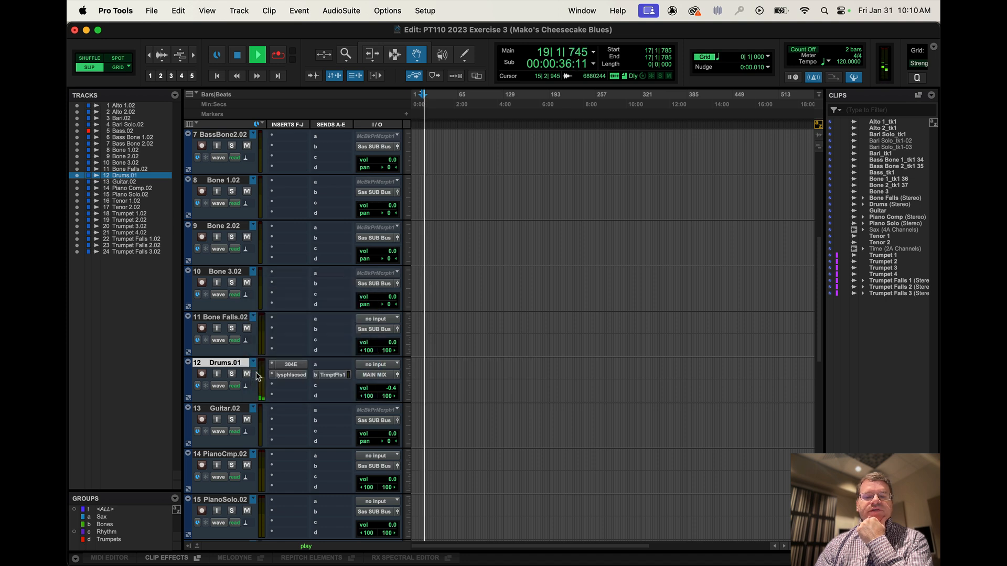
pyautogui.click(254, 365)
pyautogui.click(265, 383)
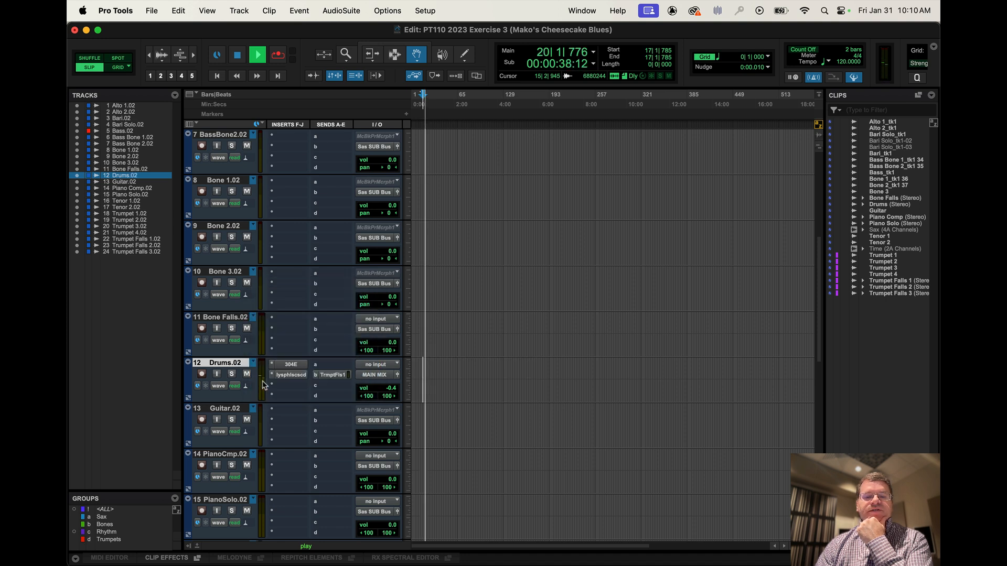
# Cycle the Drums track through Drums, Drums.01 and Drums.02 once more during playback, and stop the transport.
pyautogui.click(265, 368)
pyautogui.click(268, 372)
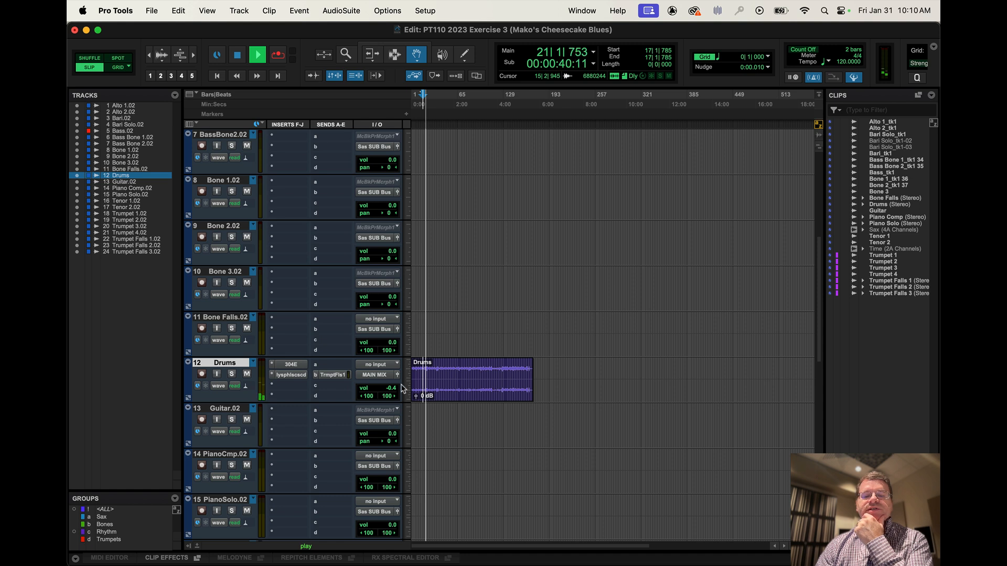
pyautogui.click(253, 366)
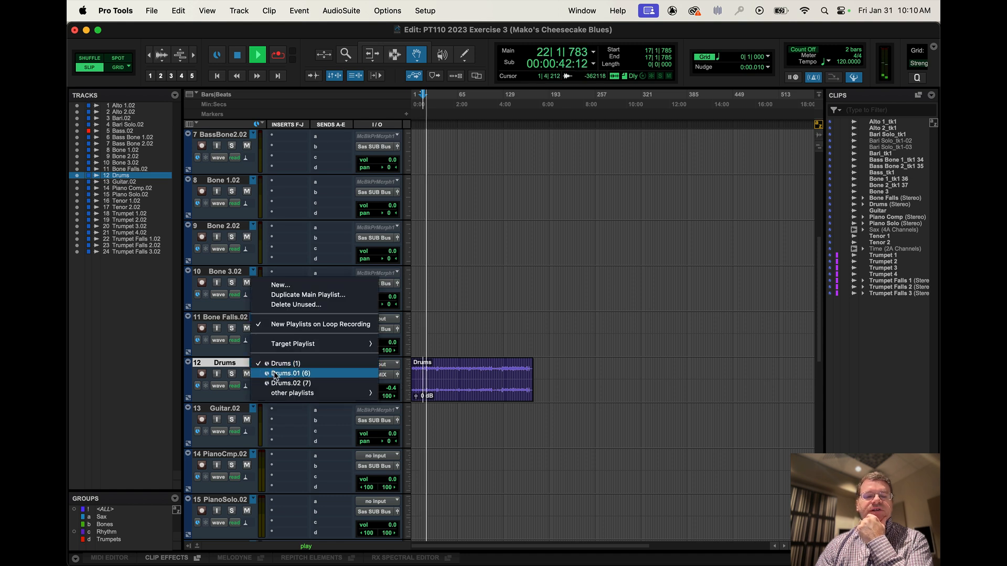
pyautogui.click(275, 375)
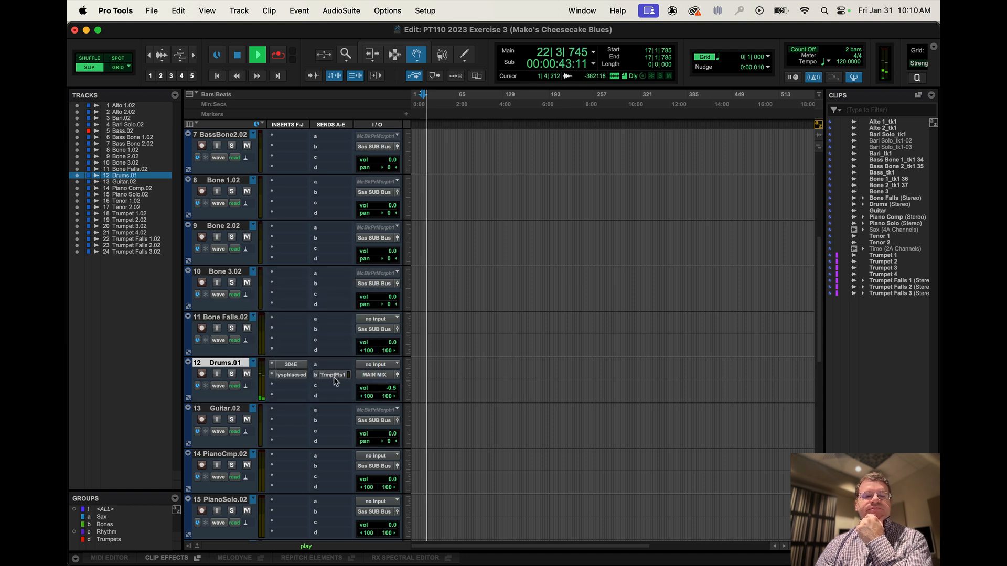
pyautogui.click(253, 363)
pyautogui.click(271, 383)
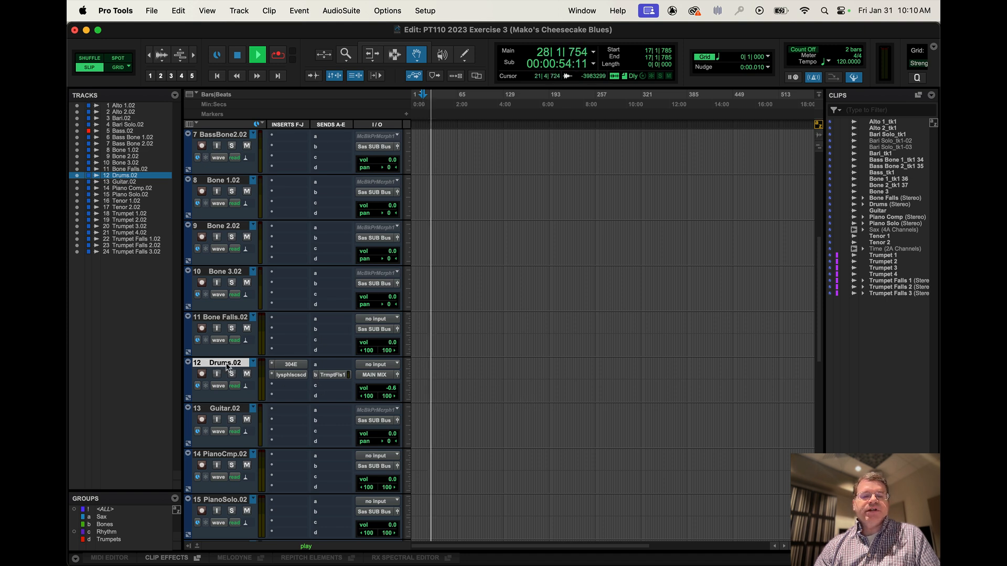
pyautogui.press('space')
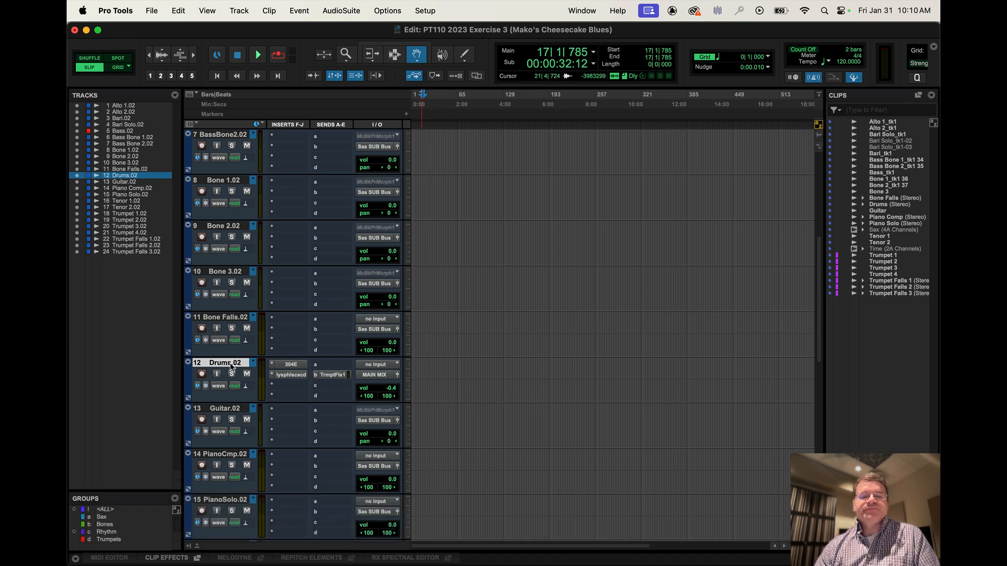
# Activate the original Drums playlist and place its Drums clip at about bar 314 on the timeline.
pyautogui.click(254, 363)
pyautogui.click(266, 373)
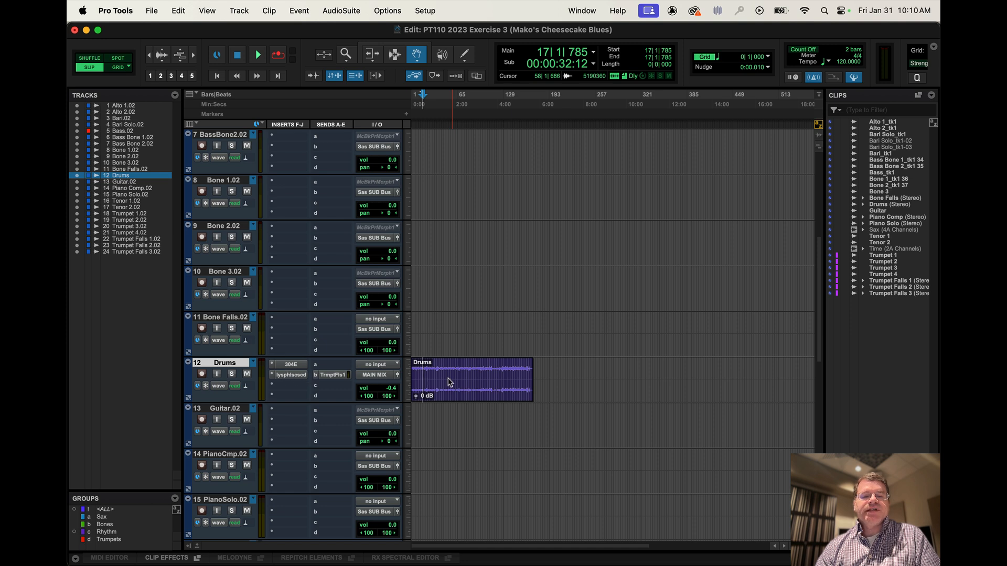
pyautogui.keyDown('alt'); pyautogui.moveTo(492, 386); pyautogui.dragTo(687, 397); pyautogui.keyUp('alt')
# Switch the Drums track to playlist Drums.01 and place the Drums-01 clip at about bar 25 and again at about bar 96.
pyautogui.click(254, 363)
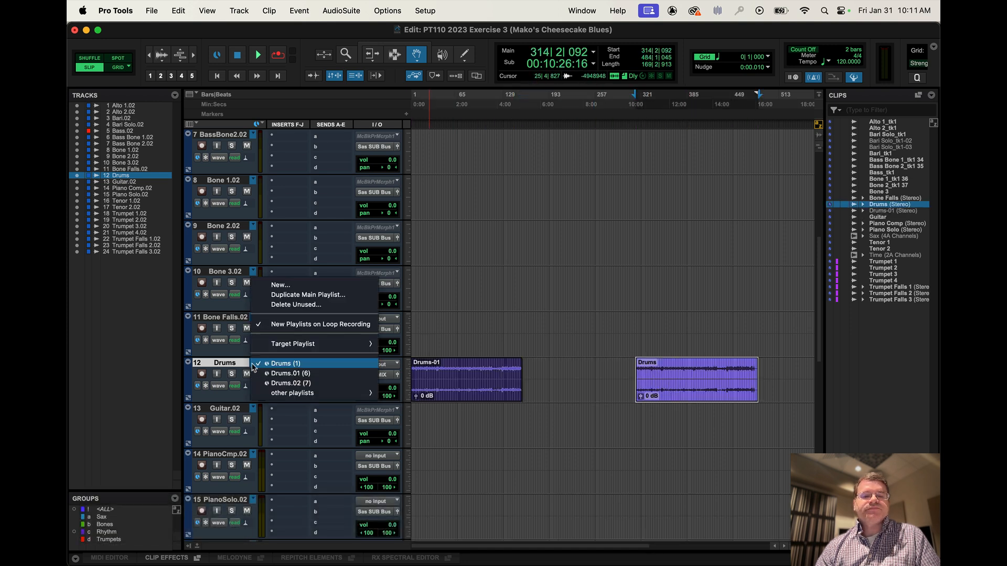
pyautogui.click(258, 374)
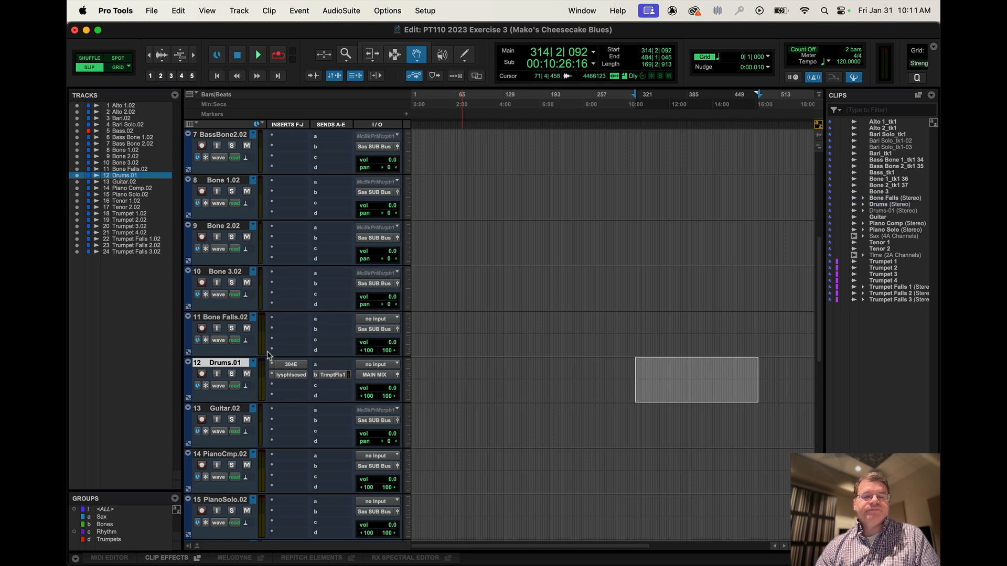
pyautogui.click(253, 364)
pyautogui.click(269, 365)
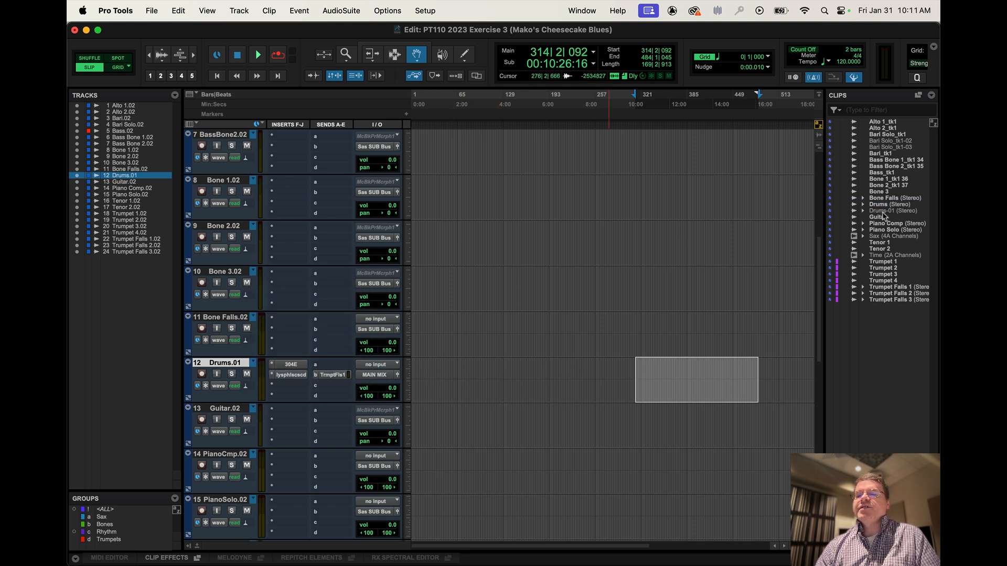
pyautogui.moveTo(883, 213); pyautogui.dragTo(430, 398)
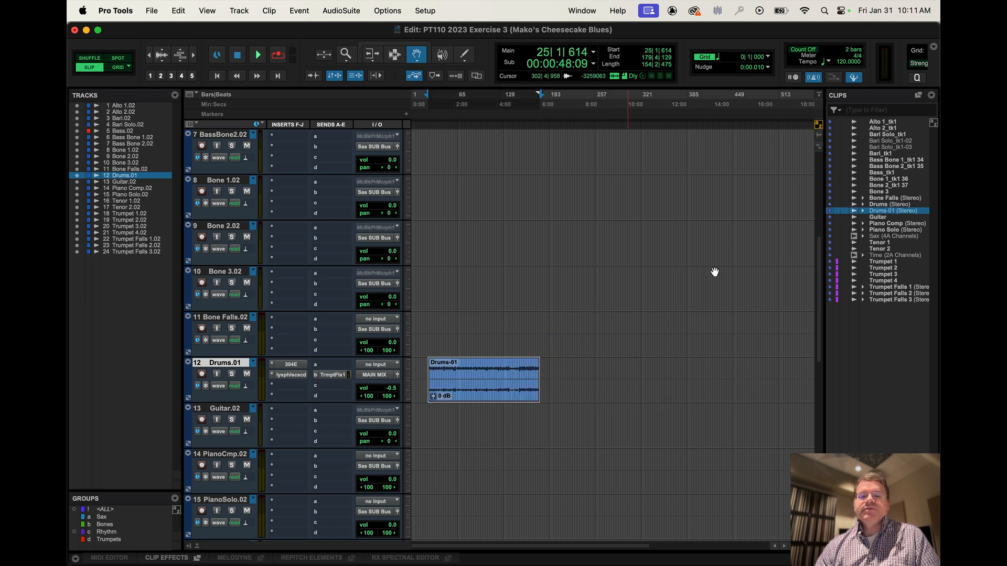
pyautogui.moveTo(876, 212); pyautogui.dragTo(480, 388)
# Switch the Drums track back to its original Drums playlist, select its first clip, and review the playlist list.
pyautogui.click(254, 362)
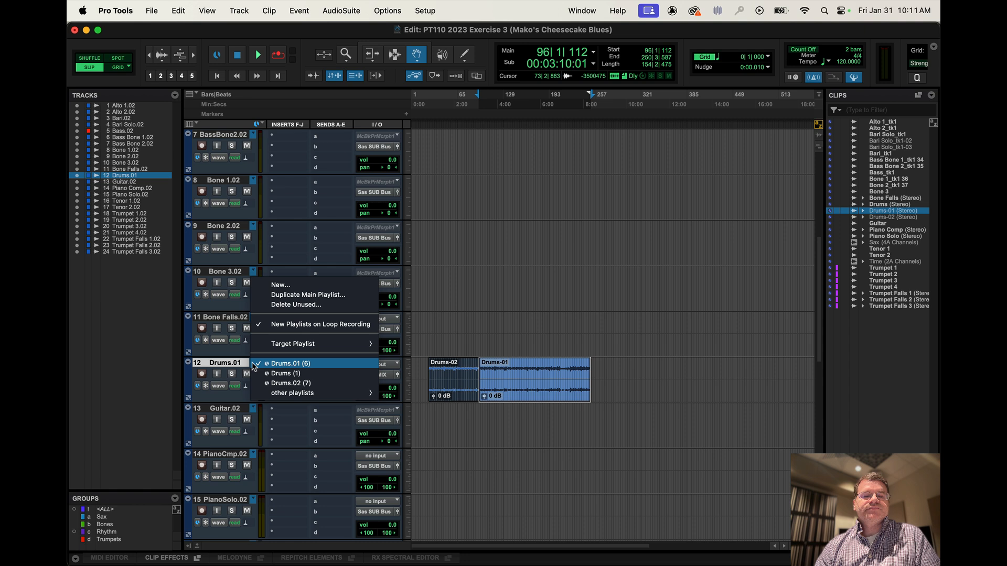
pyautogui.click(280, 374)
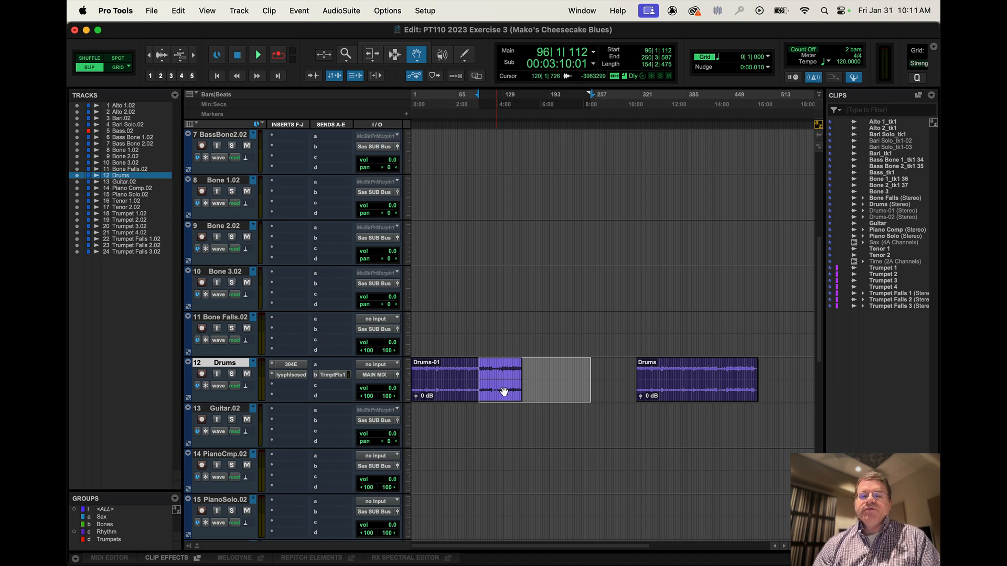
pyautogui.click(459, 390)
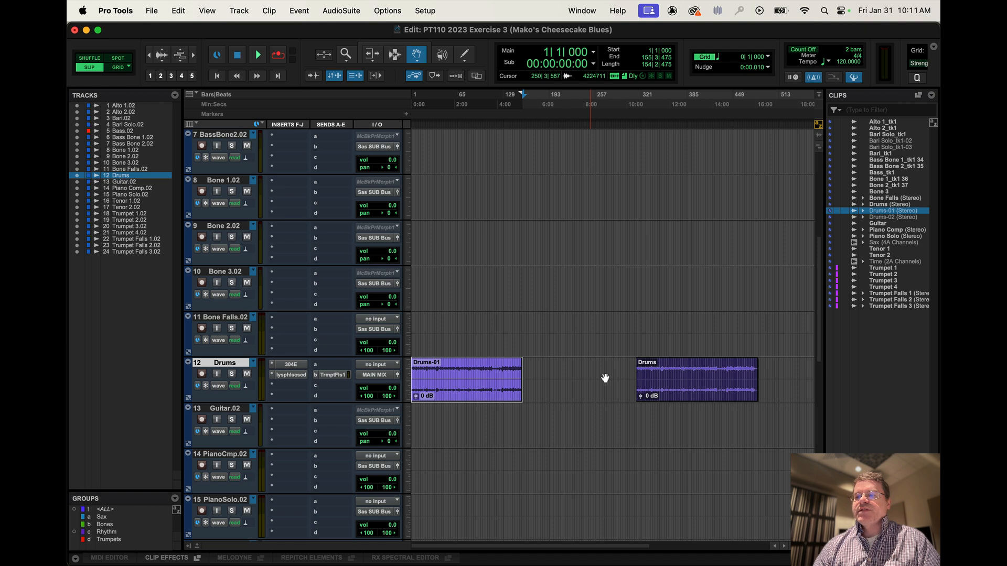
pyautogui.click(254, 363)
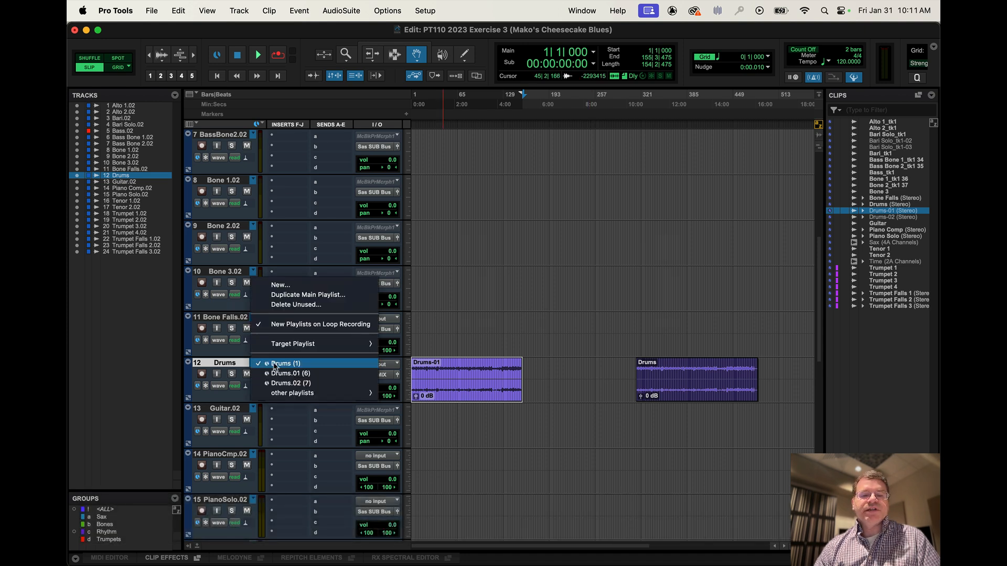
pyautogui.click(584, 401)
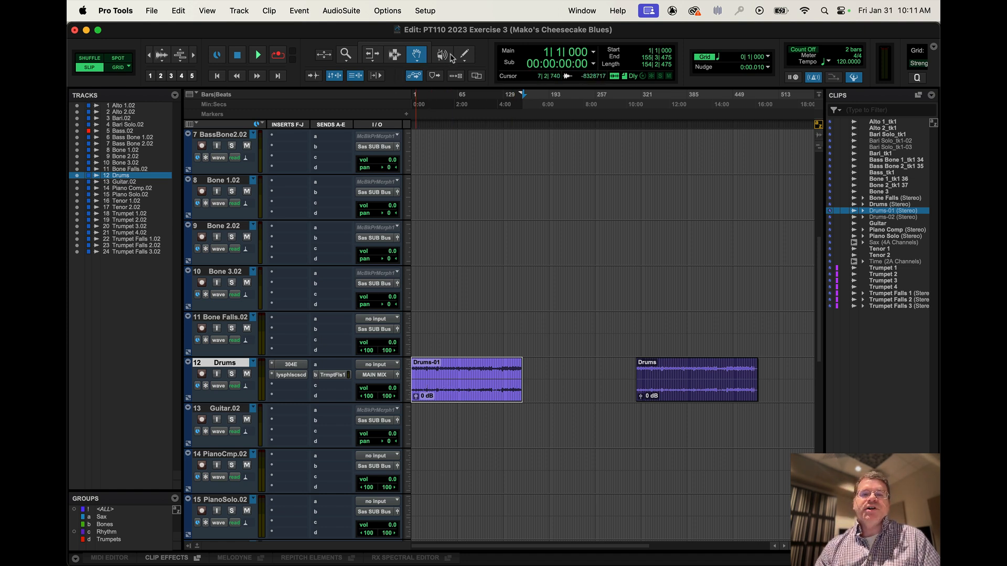
# Set the transport's record mode to QuickPunch and clear the clip selection on the Drums track.
pyautogui.rightClick(277, 57)
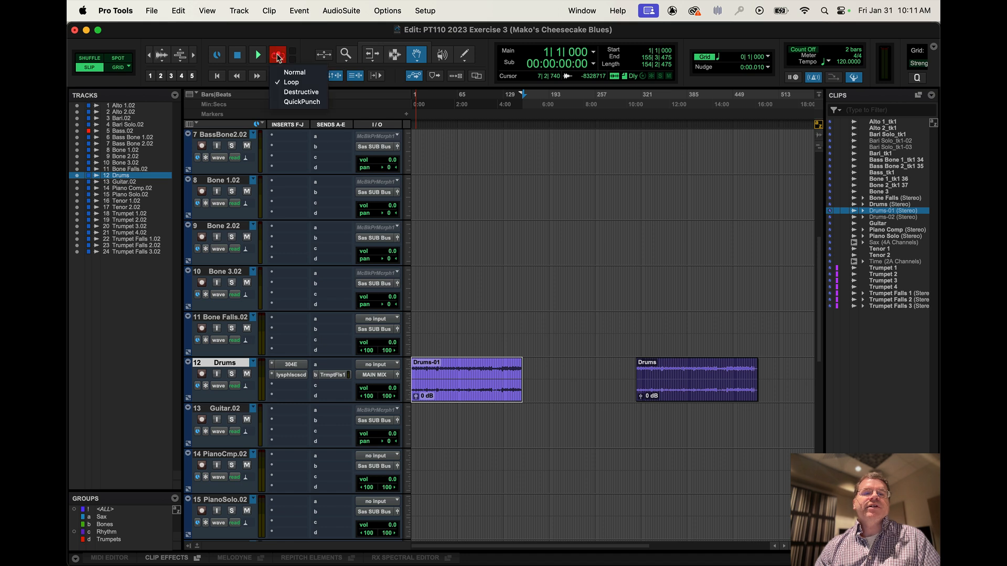
pyautogui.click(307, 105)
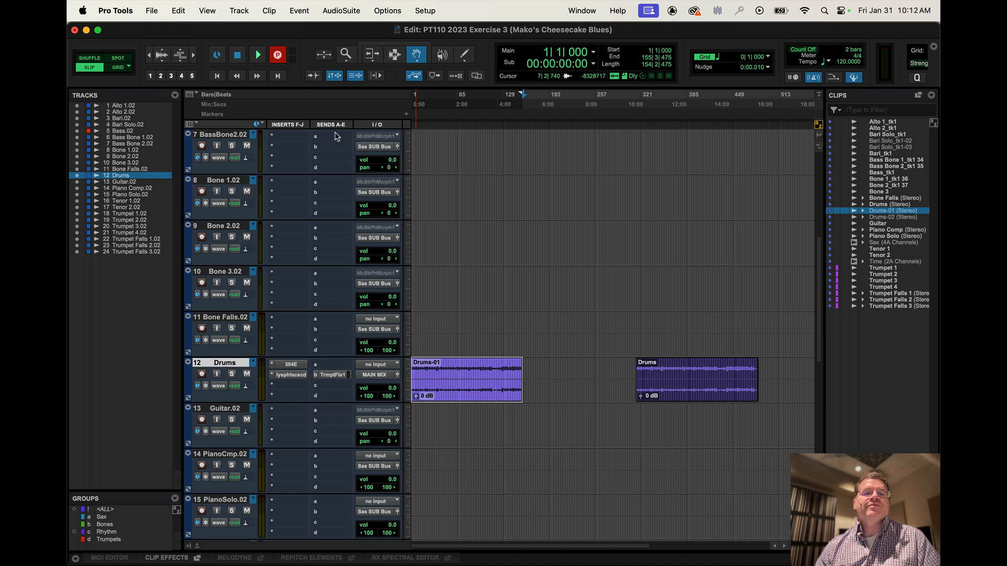
pyautogui.click(551, 376)
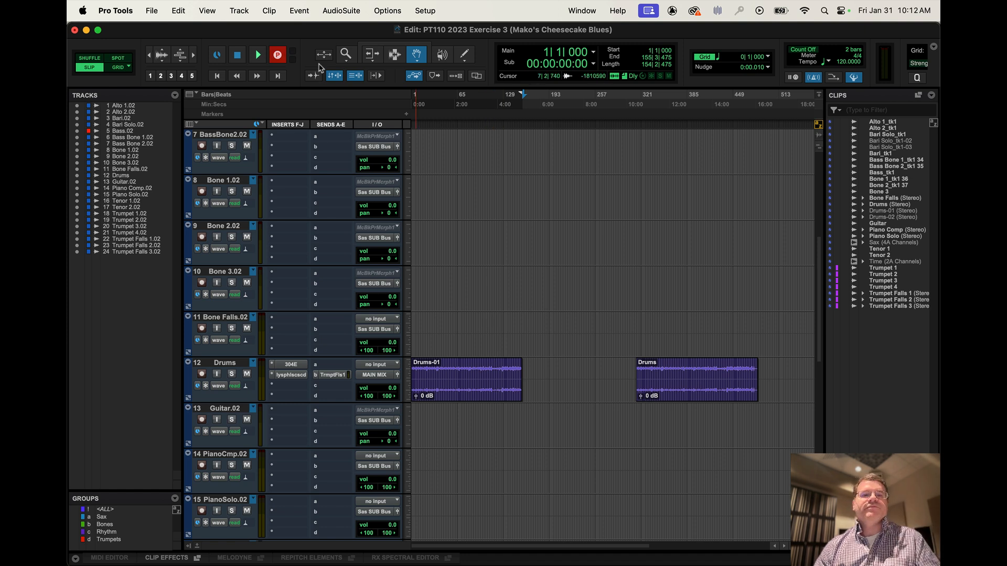
# Place the Selector's edit cursor at about bar 129 on the Drums track and duplicate its main playlist with the default name.
pyautogui.click(394, 55)
pyautogui.click(478, 387)
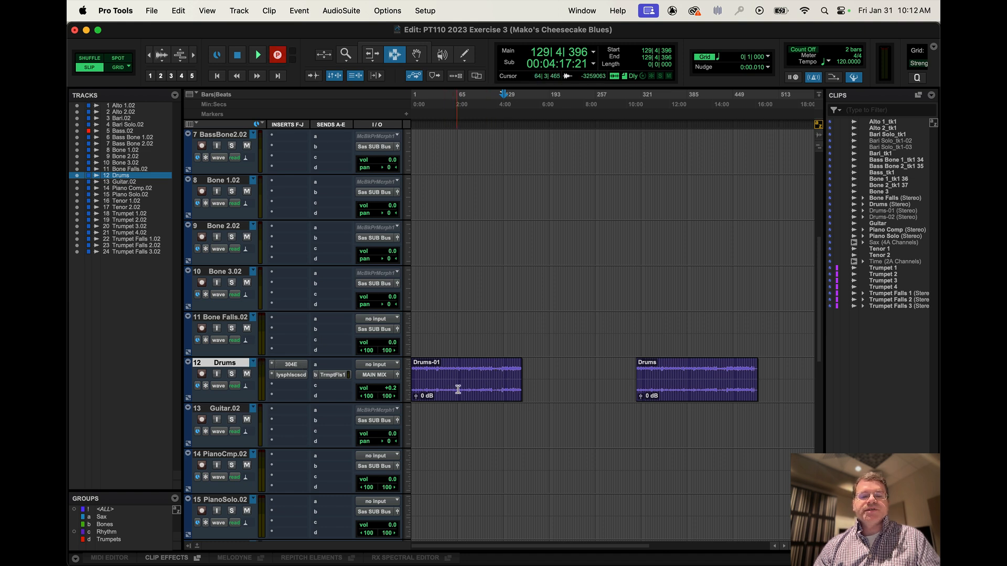
pyautogui.click(254, 364)
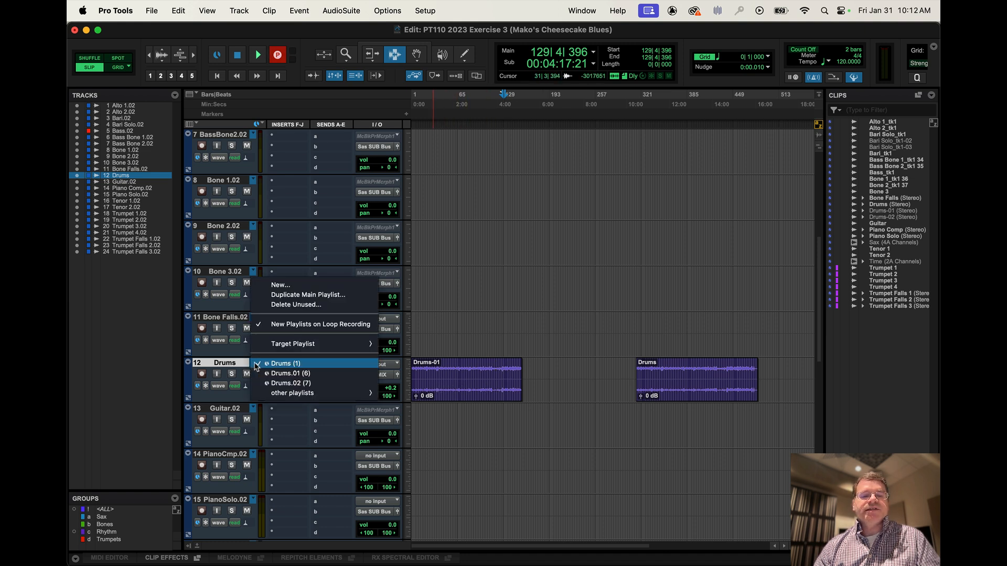
pyautogui.click(293, 295)
pyautogui.click(580, 245)
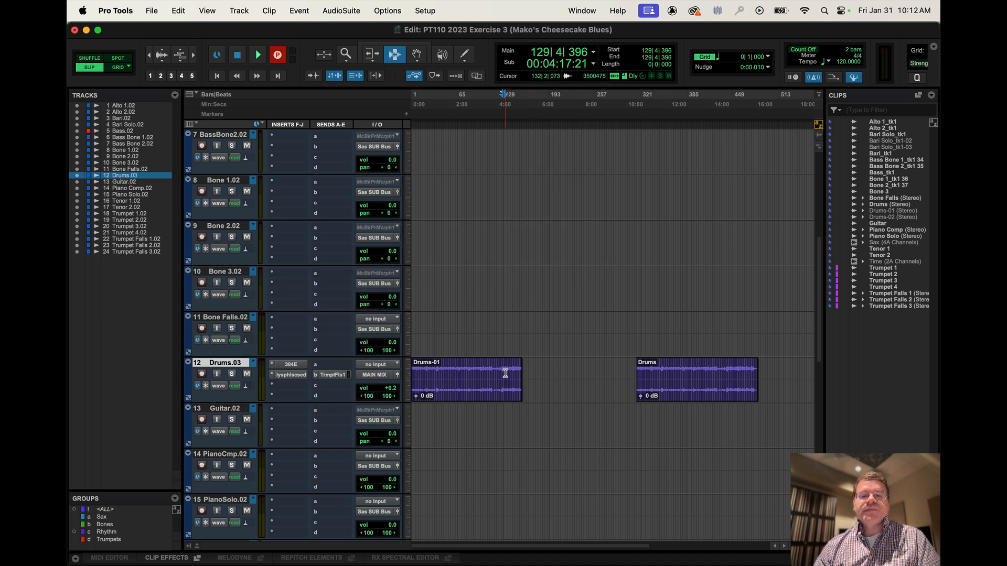
# Place the edit cursor at about bar 118 on the Drums track and try to start a punch recording and record-enable the track.
pyautogui.click(495, 399)
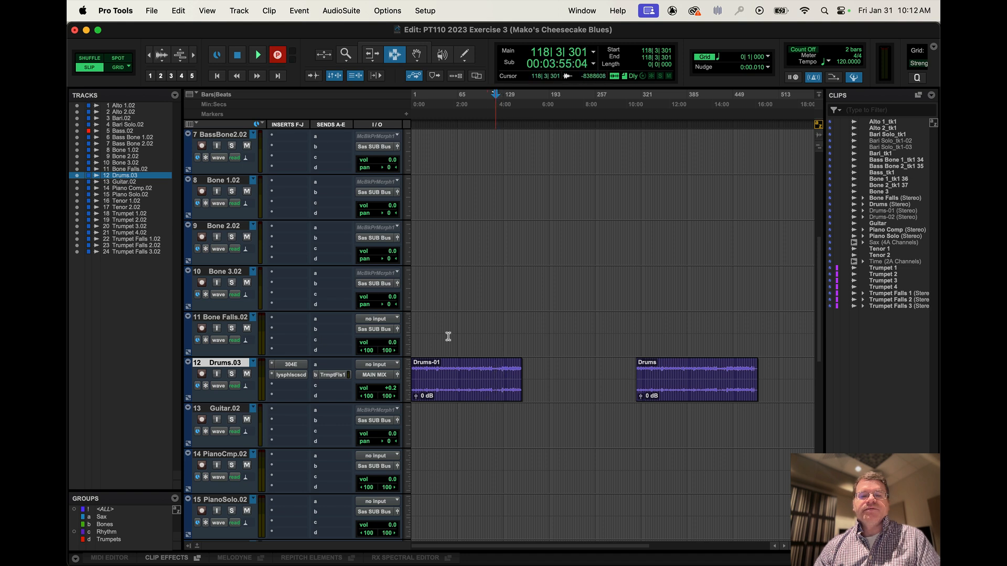
pyautogui.click(258, 59)
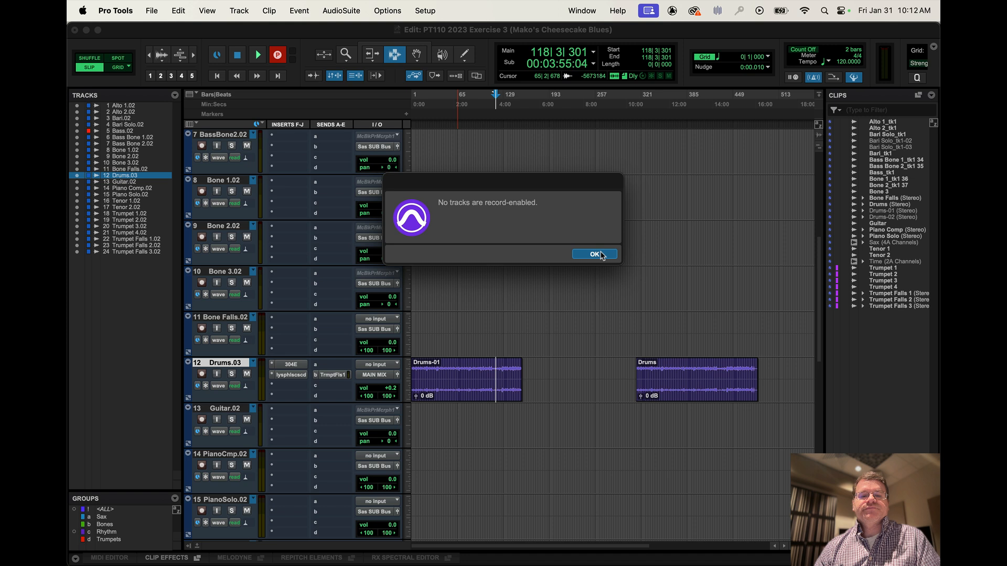
pyautogui.click(595, 255)
pyautogui.click(202, 375)
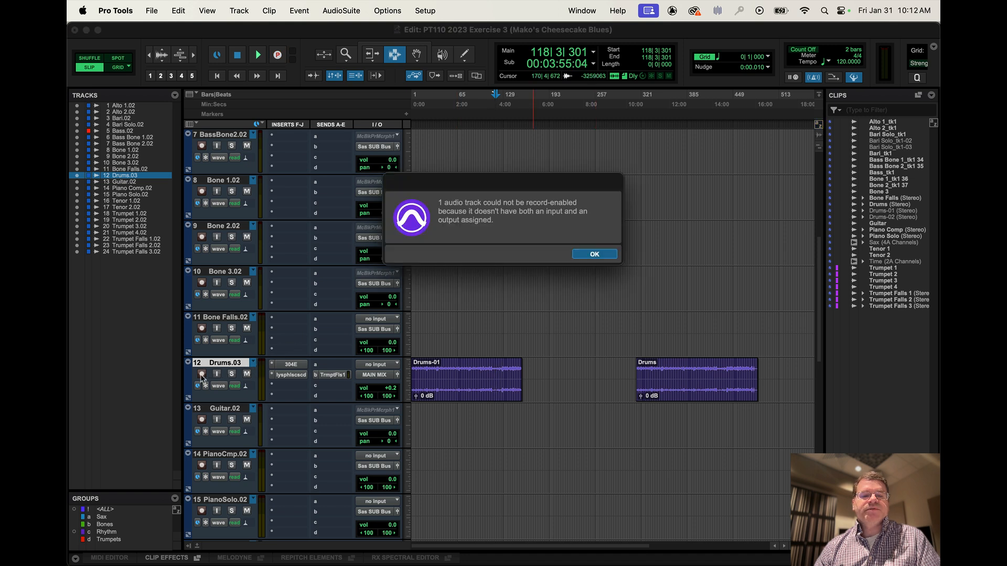
pyautogui.click(596, 254)
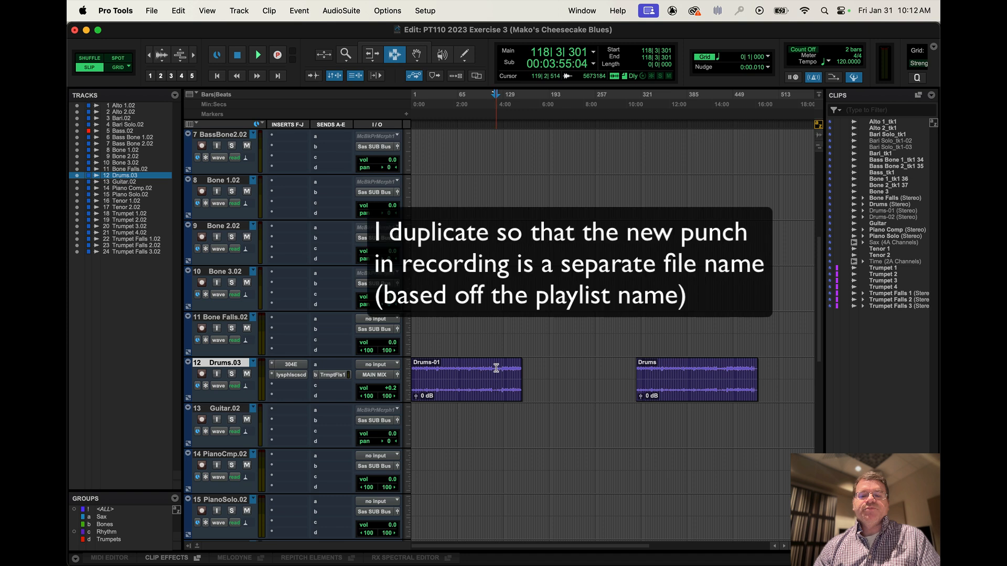
# Select the range from about bar 132 to bar 200 on the Drums track as the punch region.
pyautogui.moveTo(505, 368); pyautogui.dragTo(554, 370)
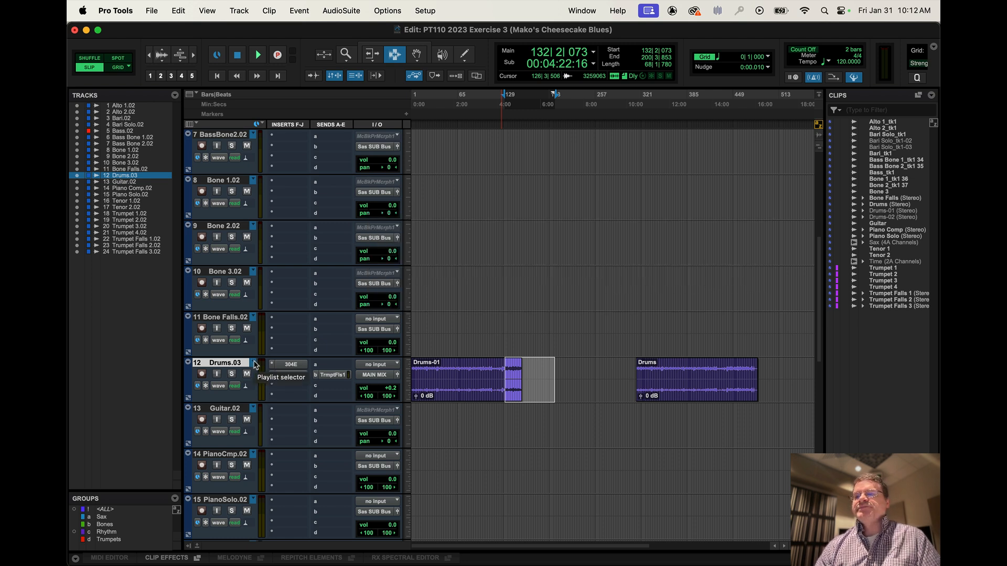
pyautogui.press('super')
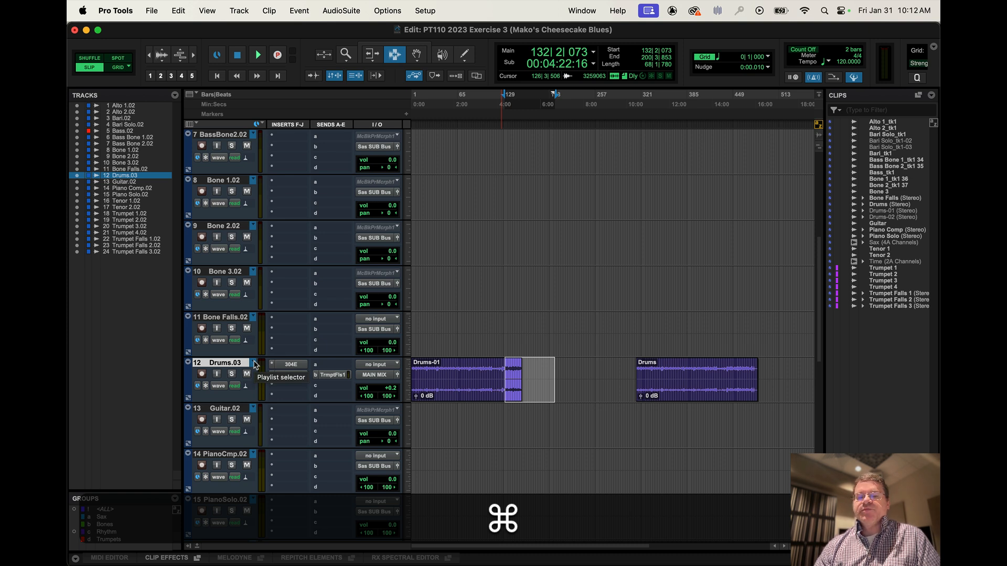
# Select the Drums-01 clip on the Drums track and separate it at transients.
pyautogui.click(445, 377)
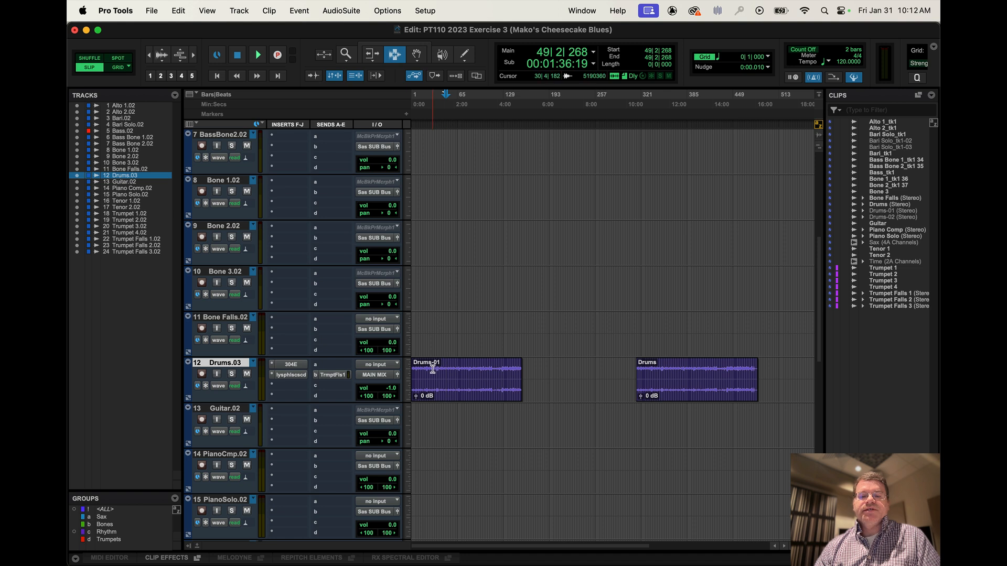
pyautogui.doubleClick(452, 372)
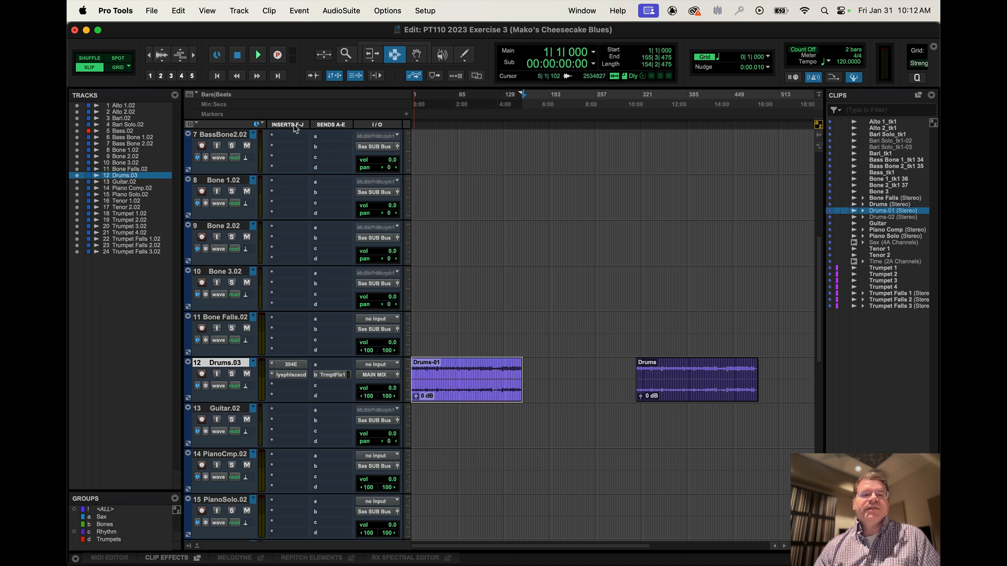
pyautogui.click(178, 10)
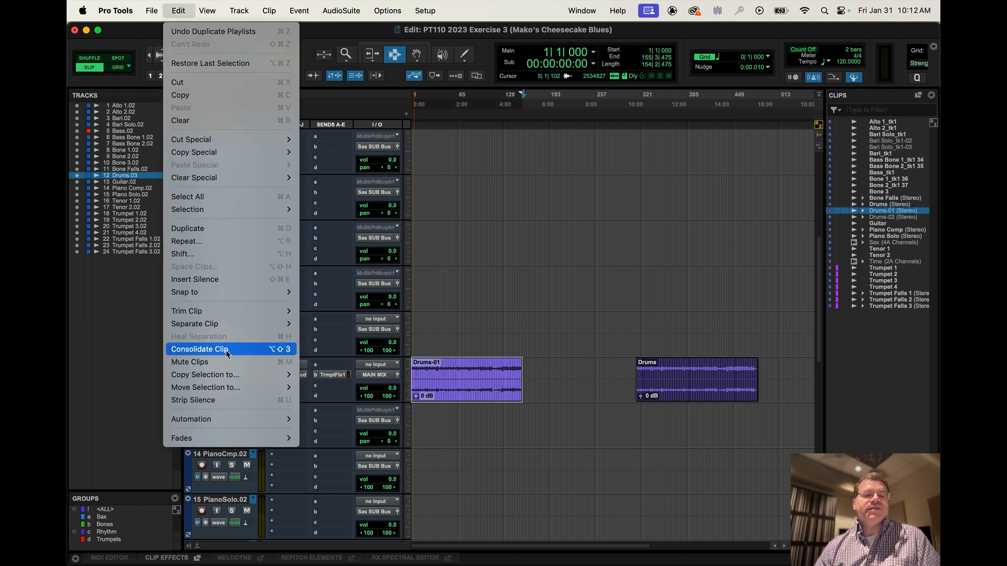
pyautogui.click(328, 350)
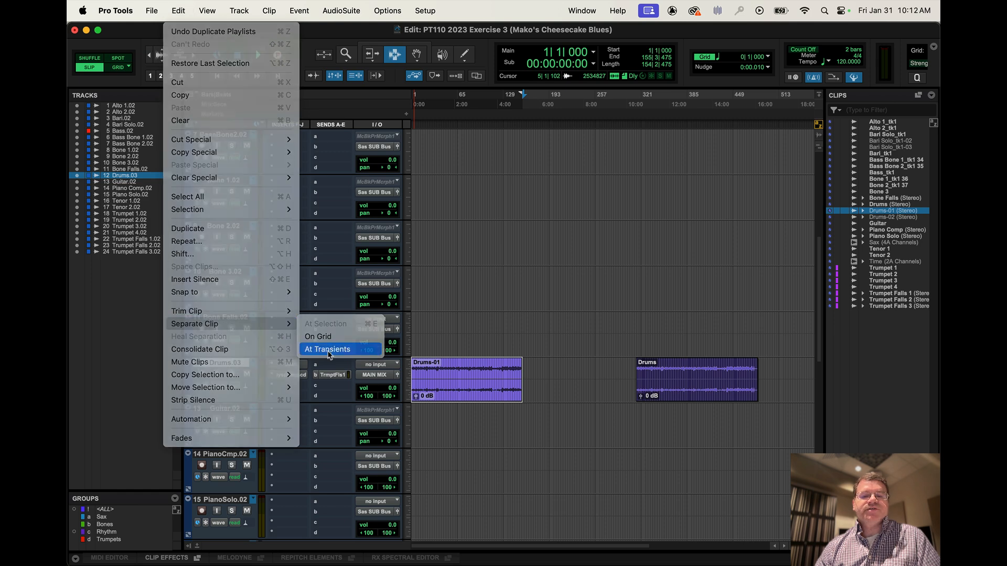
pyautogui.click(527, 237)
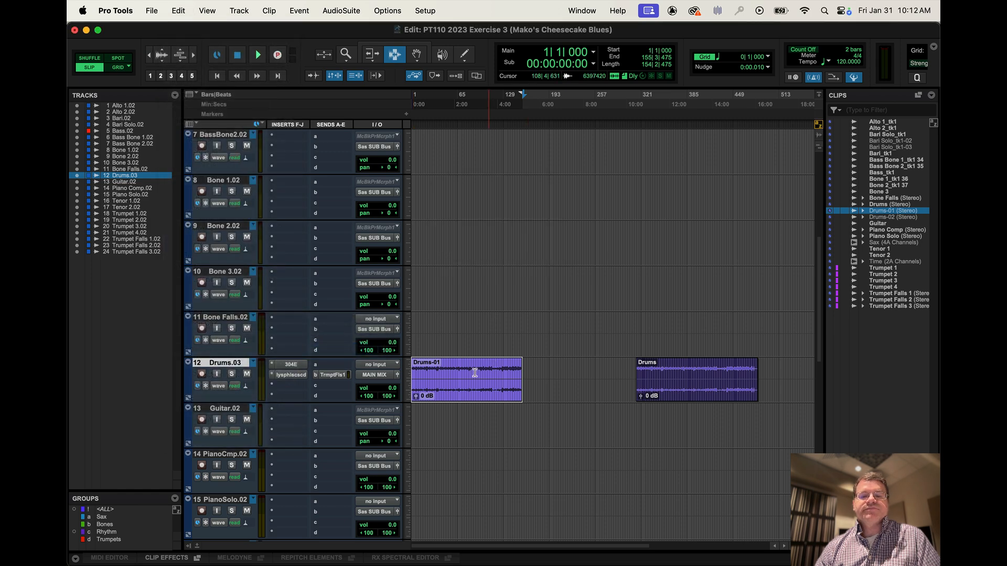
# Examine the separated slices on the Drums track around bar 96 at a close zoom level.
pyautogui.scroll(3, 467, 382)
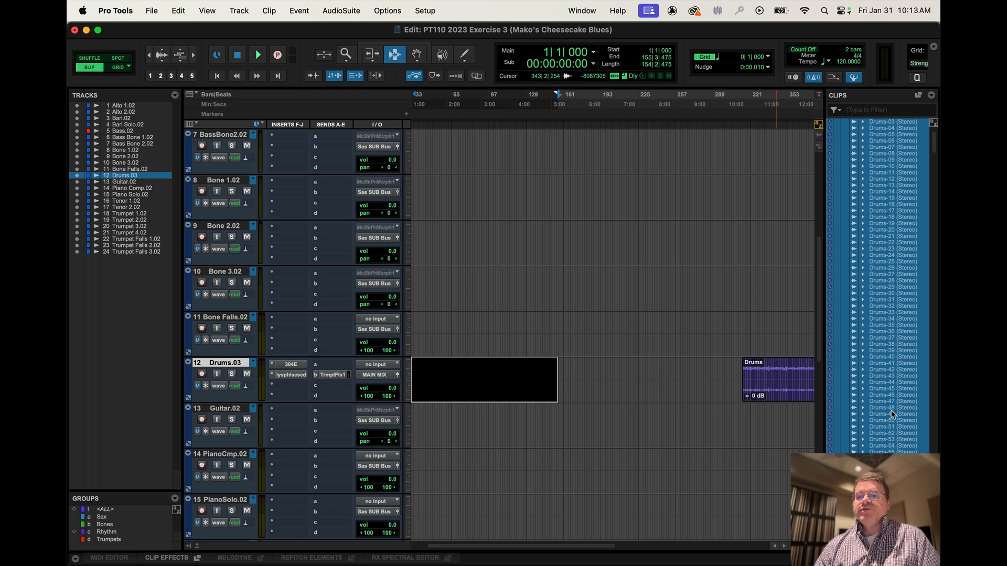
pyautogui.scroll(2, 488, 376)
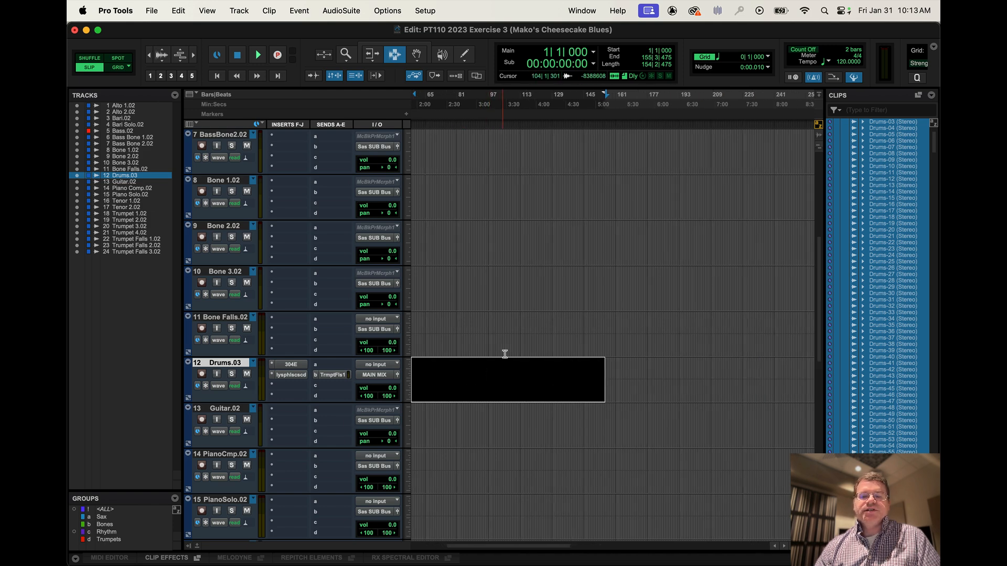
pyautogui.click(488, 379)
pyautogui.press('super+bracketright')
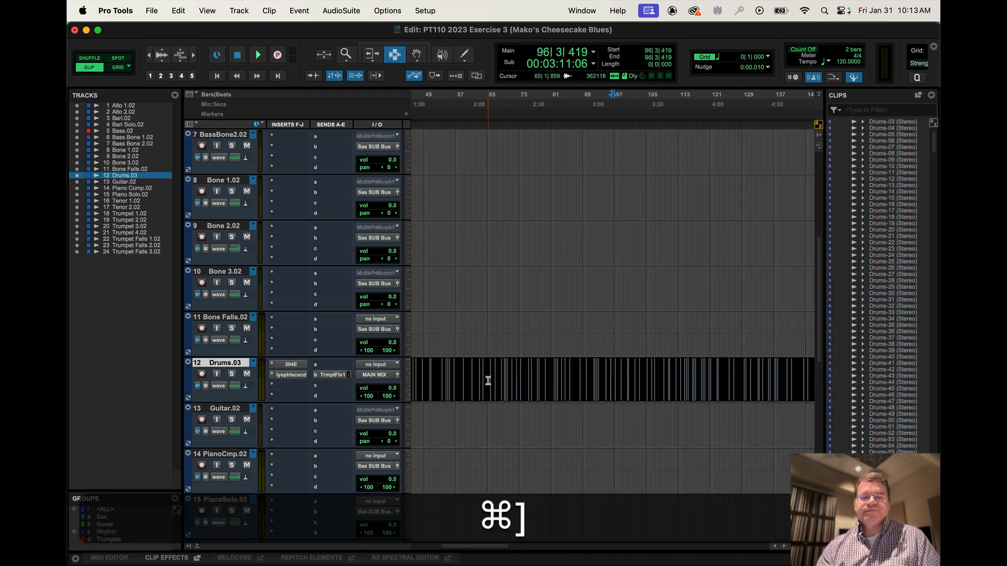
pyautogui.press('super+bracketright')
pyautogui.press('super+bracketright')
pyautogui.press('super+bracketright')
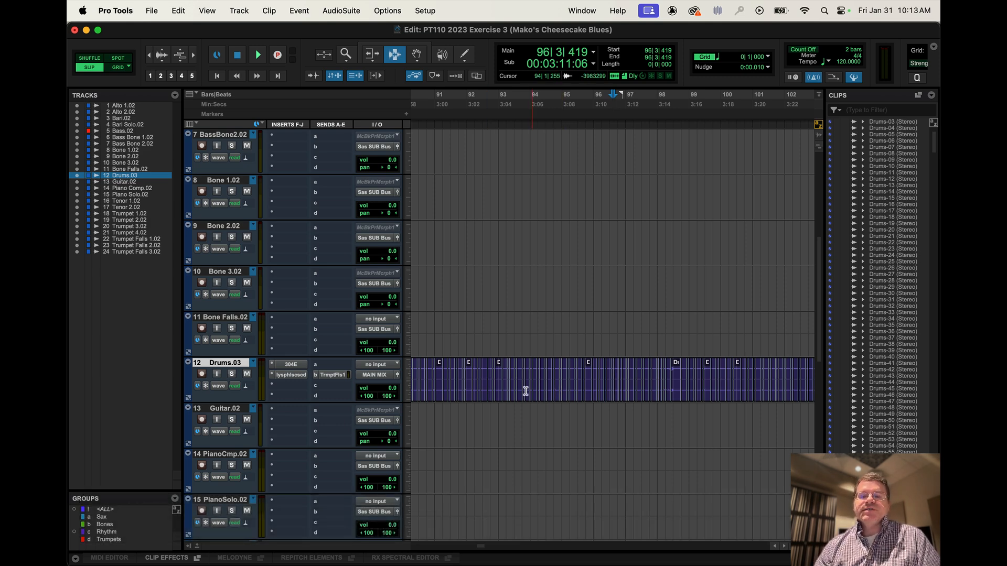
pyautogui.scroll(-6, 544, 373)
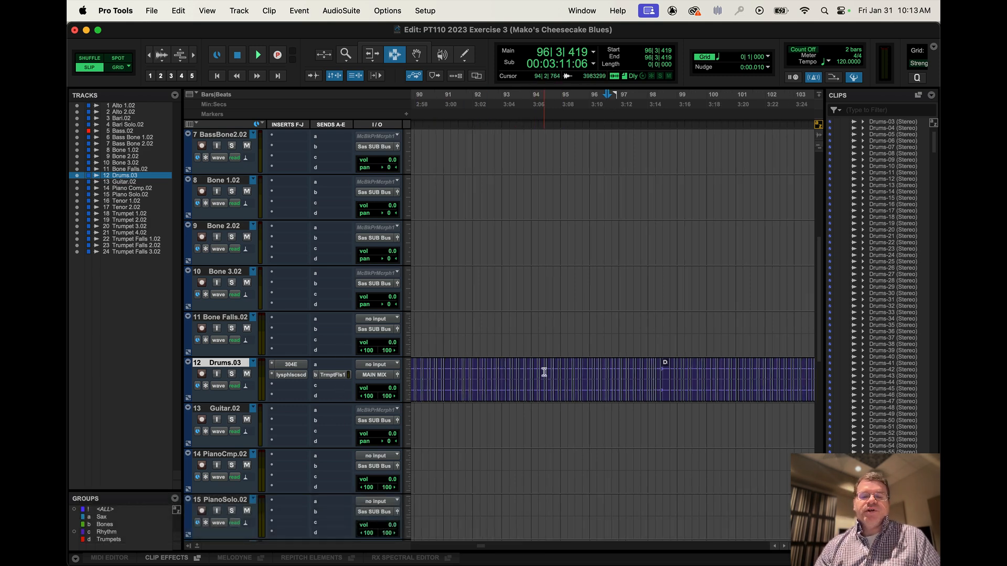
pyautogui.scroll(-3, 544, 372)
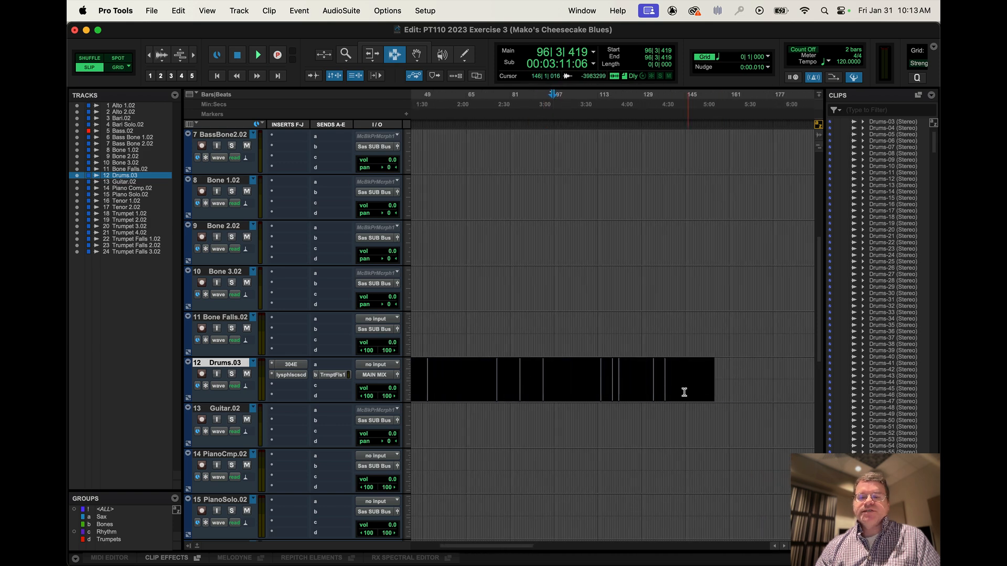
# Select all the clips on the Drums track, from bar 1 to about bar 484.
pyautogui.tripleClick(562, 366)
pyautogui.click(681, 380)
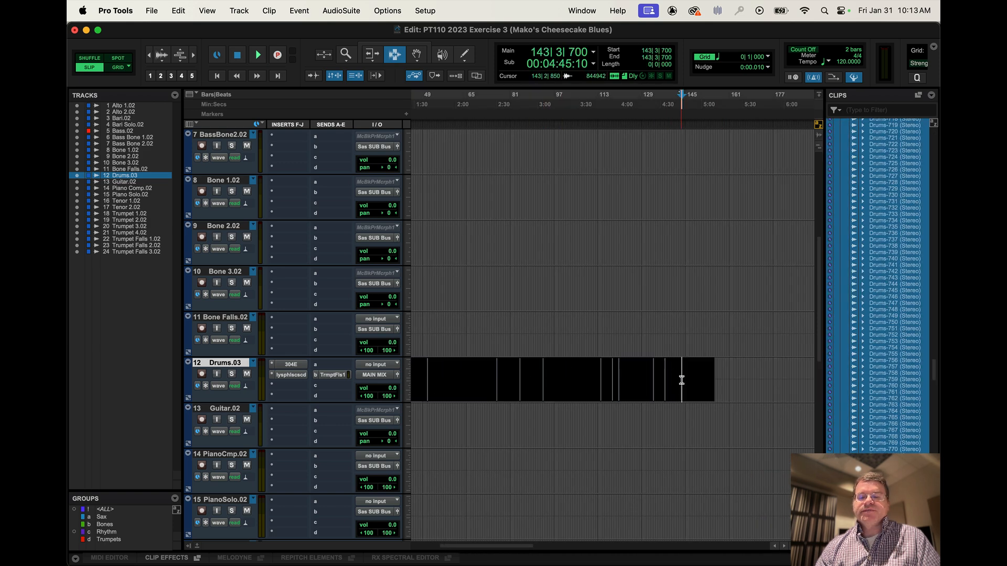
pyautogui.click(734, 380)
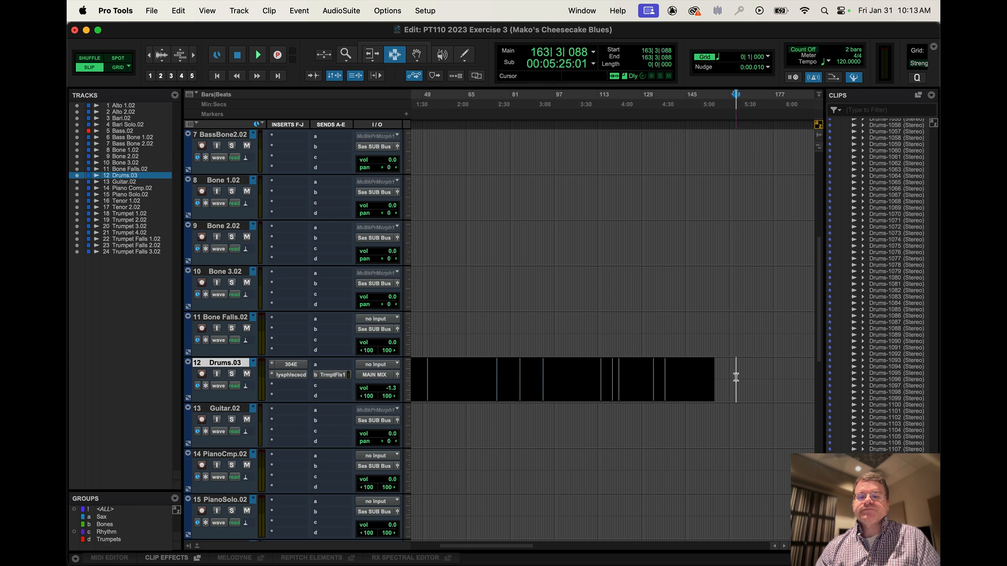
pyautogui.tripleClick(697, 375)
pyautogui.scroll(-2, 711, 375)
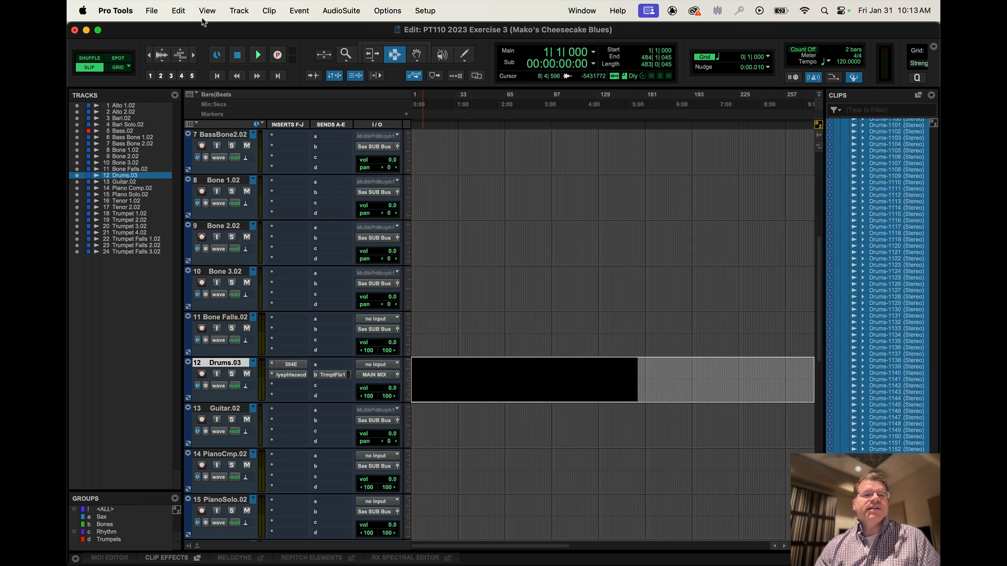
pyautogui.click(179, 10)
pyautogui.click(219, 348)
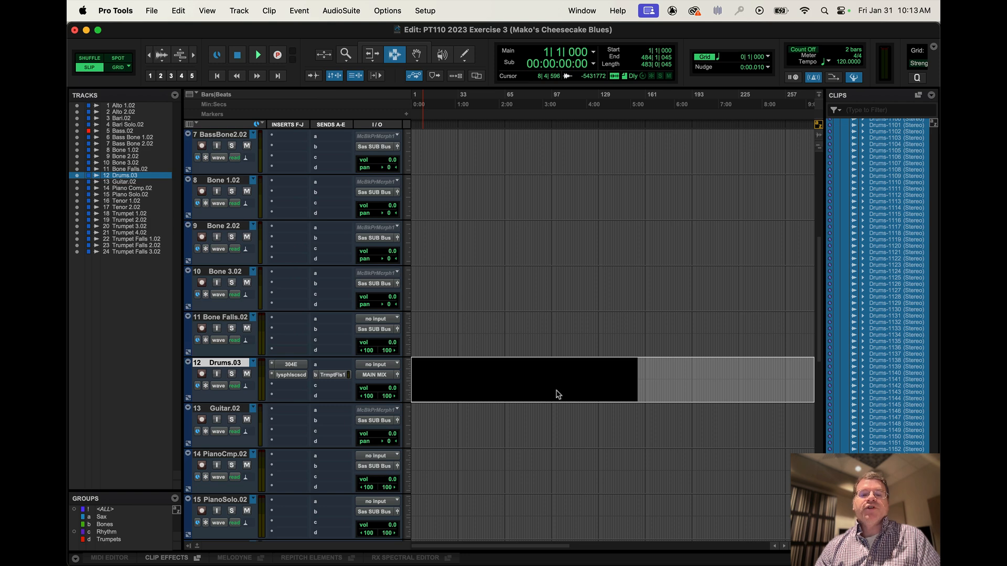
pyautogui.press('super+z')
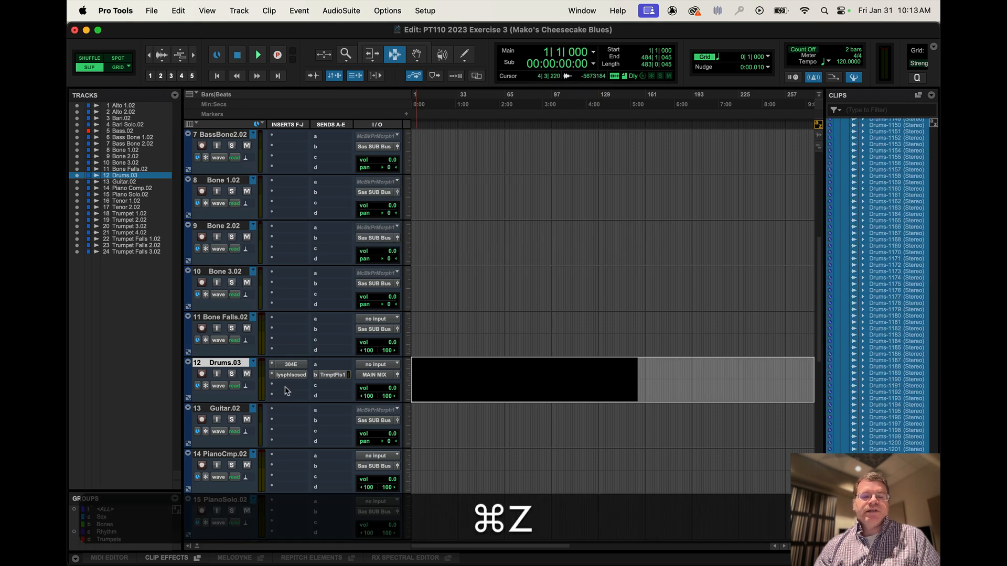
# Duplicate the Drums track's main playlist with the default name and consolidate the selected clips on the duplicate.
pyautogui.click(253, 363)
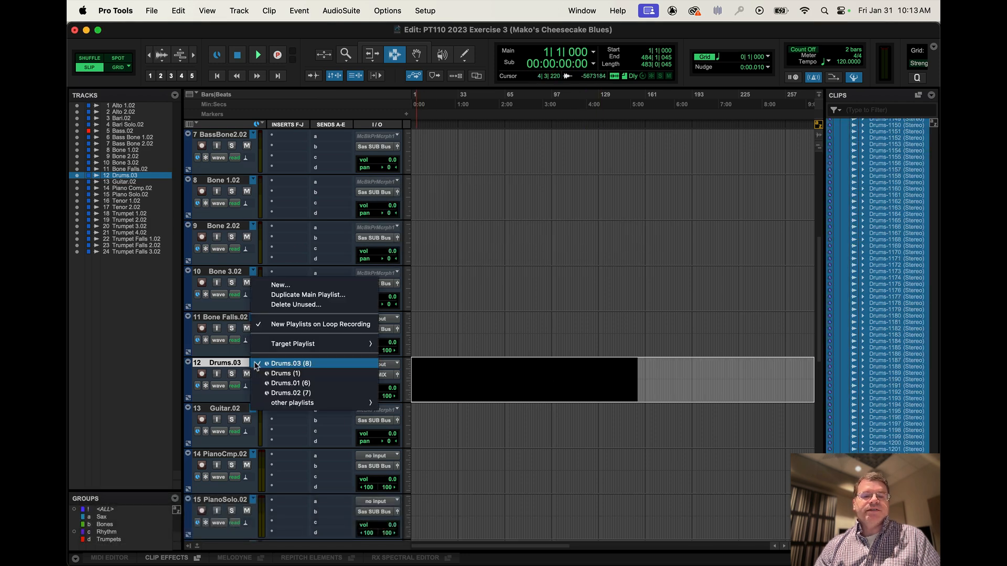
pyautogui.click(285, 294)
pyautogui.click(580, 255)
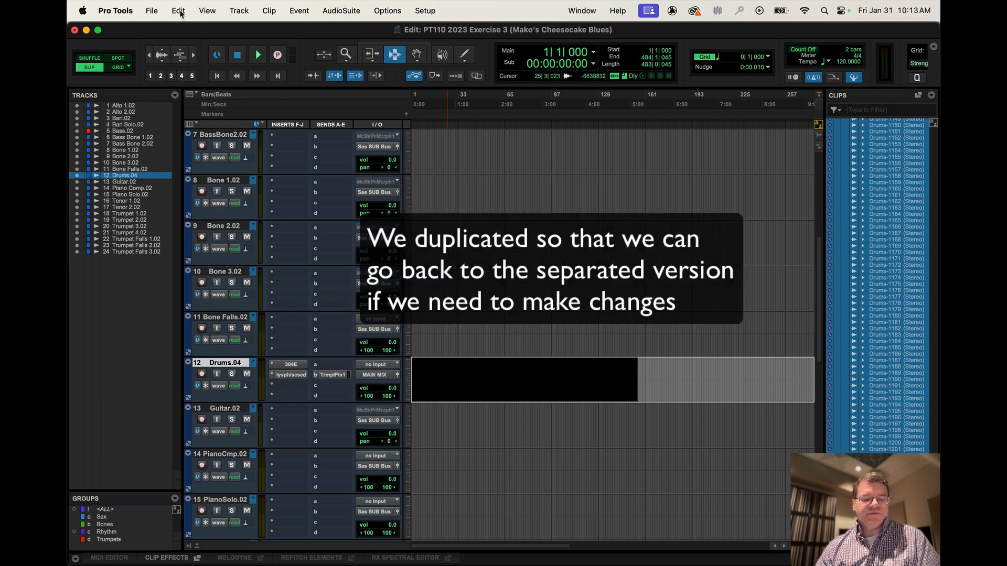
pyautogui.hotkey('alt', 'shift', '3')
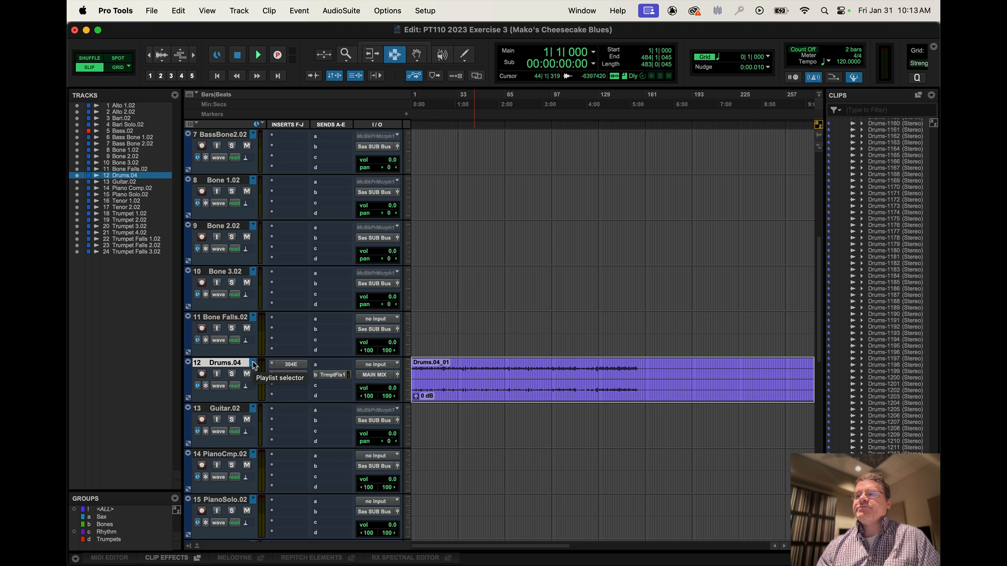
pyautogui.press('super+Tab')
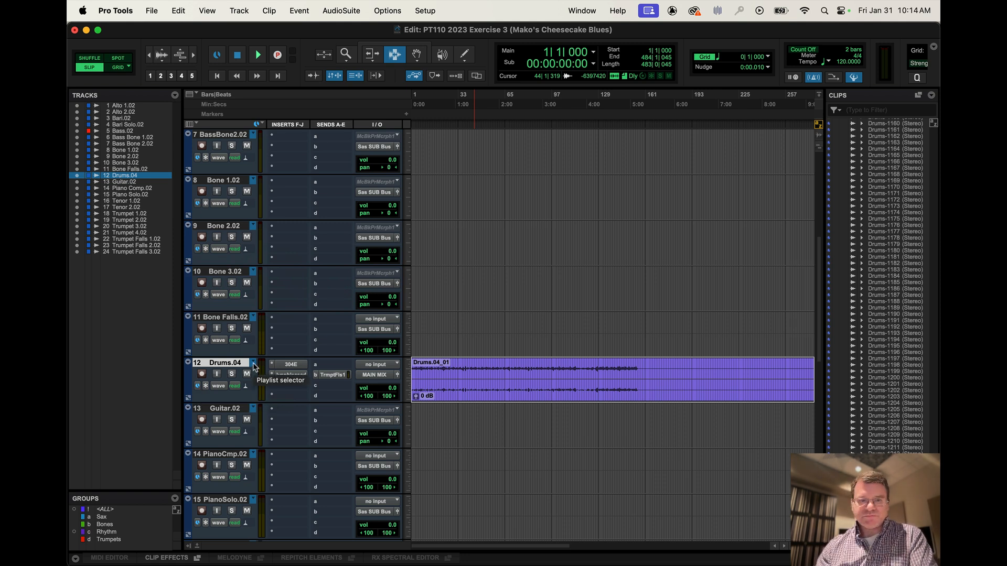
# Check the Drums track's timebase options and set its timebase to Ticks.
pyautogui.click(199, 387)
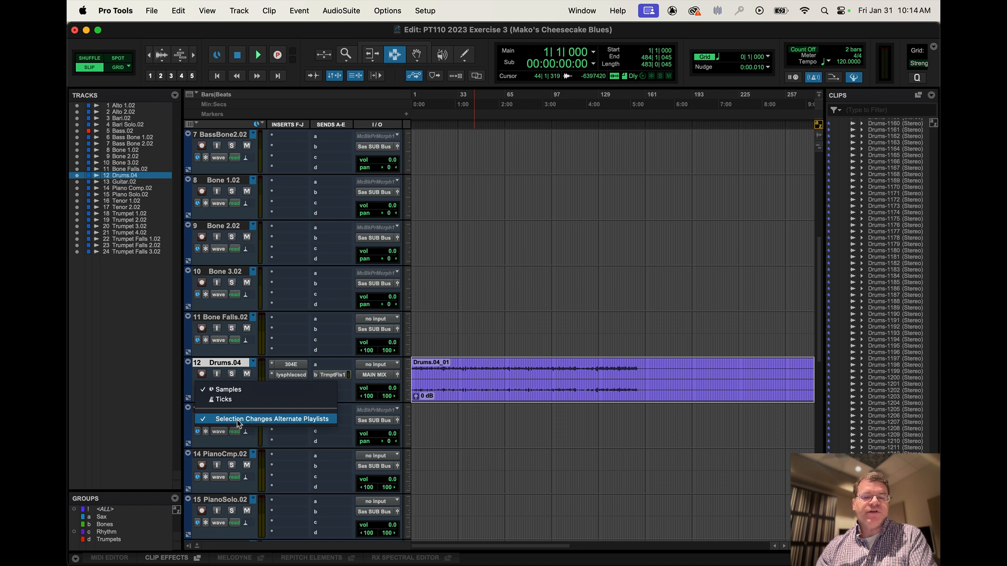
pyautogui.click(304, 377)
pyautogui.click(203, 386)
pyautogui.click(207, 400)
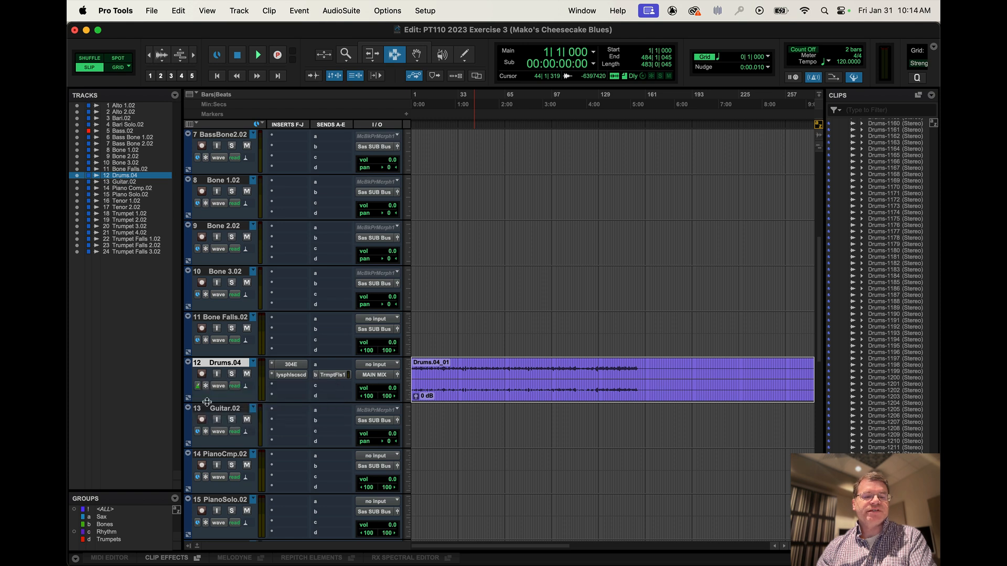
# Switch the Drums track to its original Drums playlist and set the timebase to Samples.
pyautogui.click(253, 362)
pyautogui.click(262, 377)
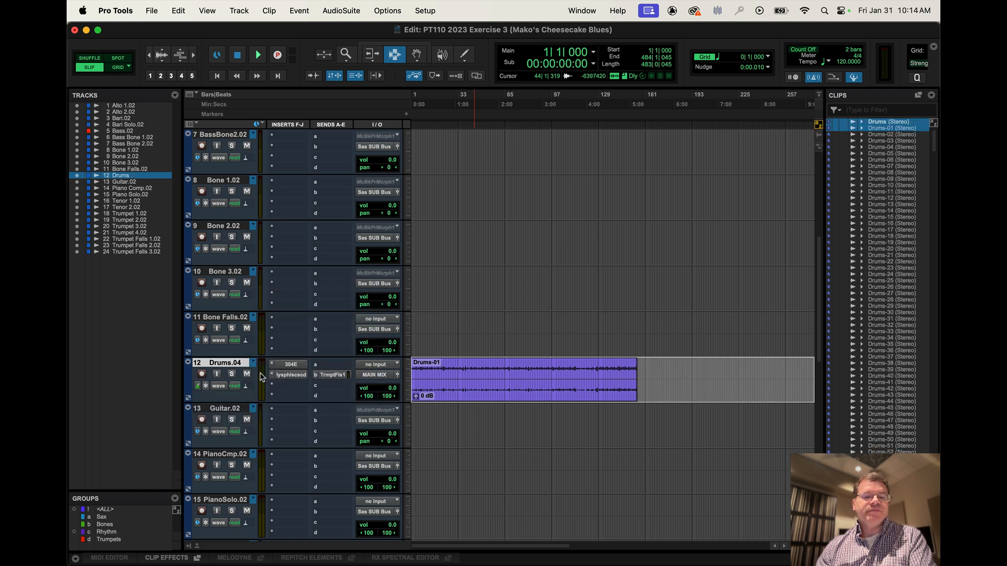
pyautogui.click(253, 363)
pyautogui.click(272, 365)
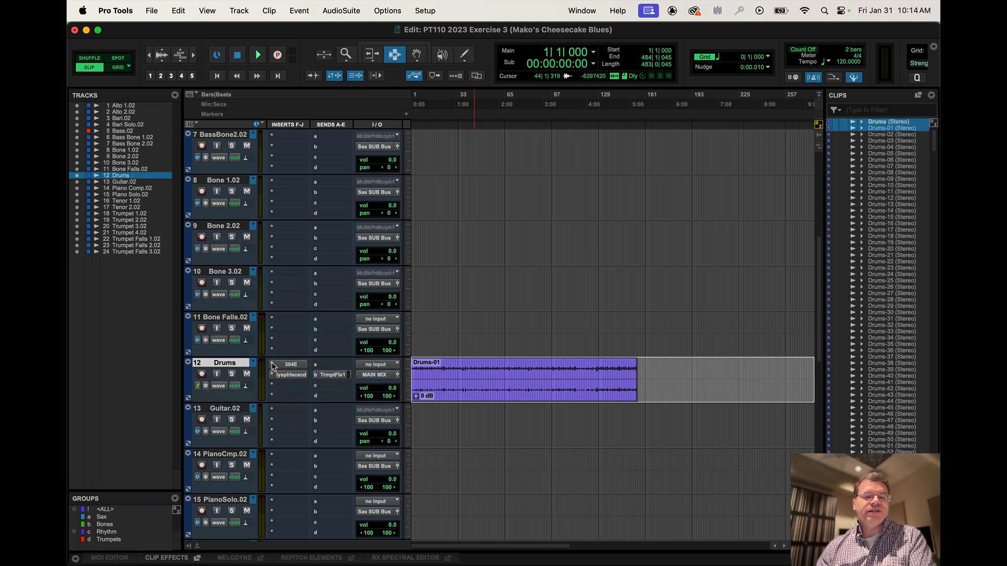
pyautogui.click(197, 386)
pyautogui.click(200, 387)
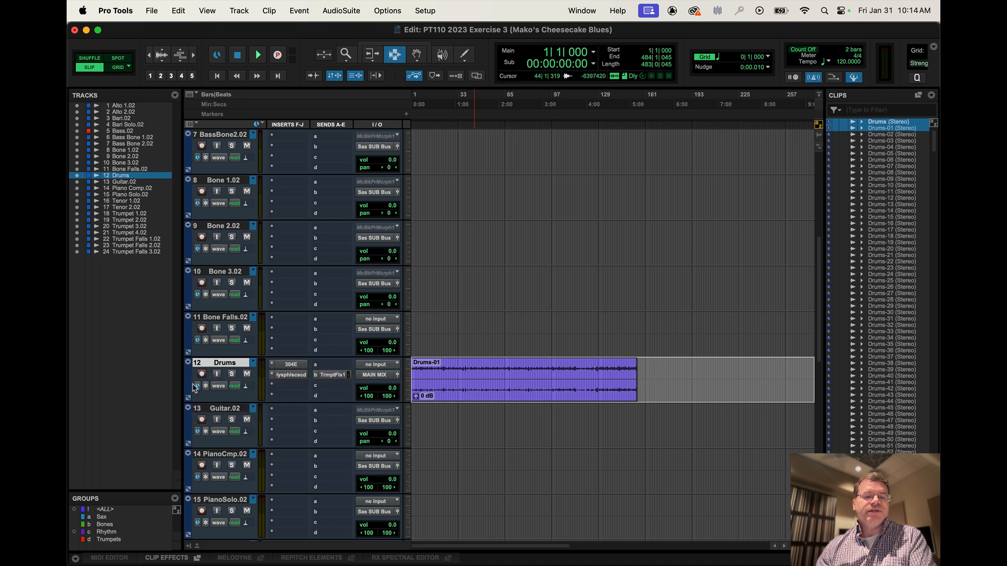
# Turn off Selection Changes Alternate Playlists for the Drums track and set its timebase to Ticks.
pyautogui.click(198, 387)
pyautogui.click(217, 405)
pyautogui.click(199, 387)
pyautogui.click(229, 391)
# Switch the Drums track to the Drums.02 playlist to compare its timebase, and return to the Drums playlist.
pyautogui.click(253, 364)
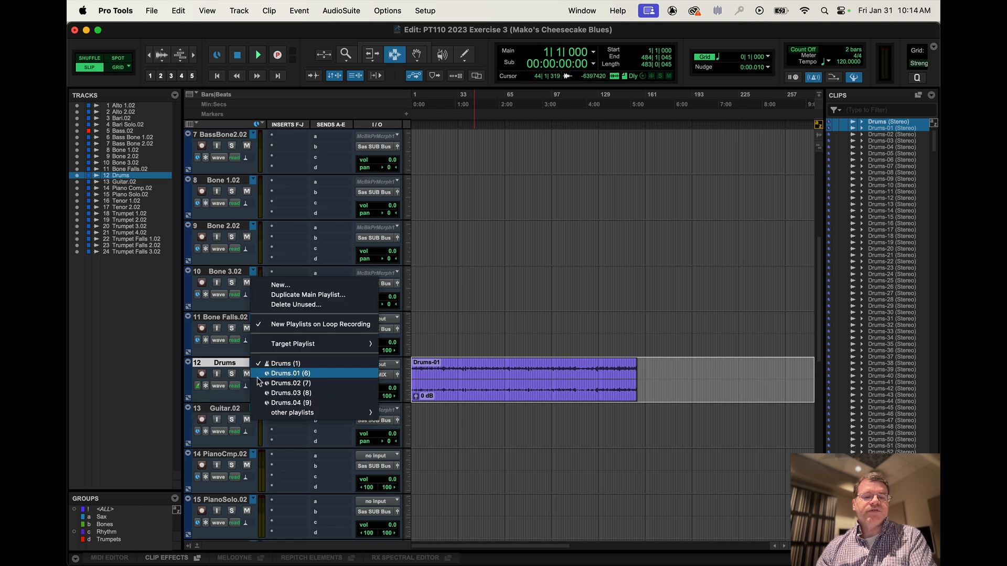
pyautogui.click(260, 383)
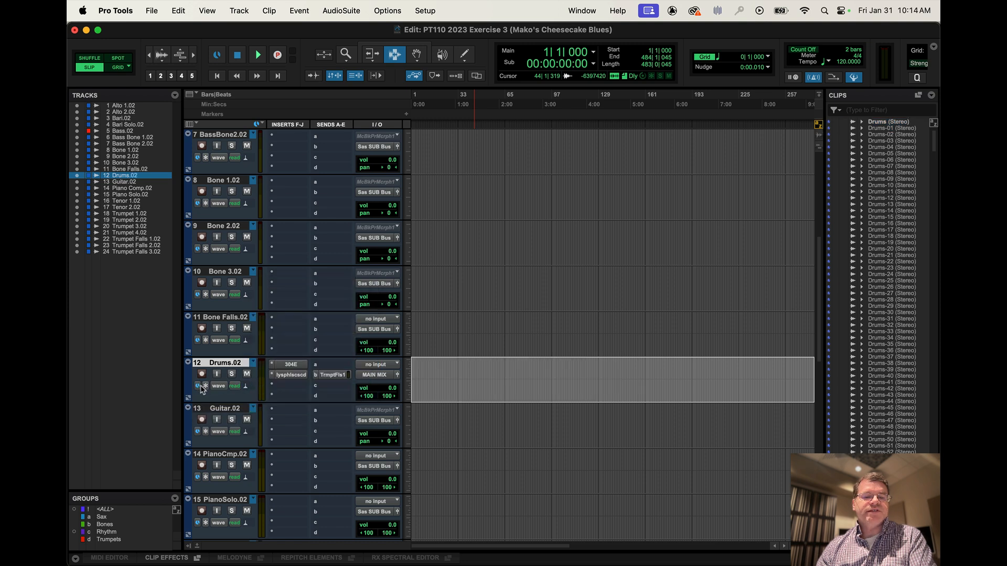
pyautogui.click(253, 364)
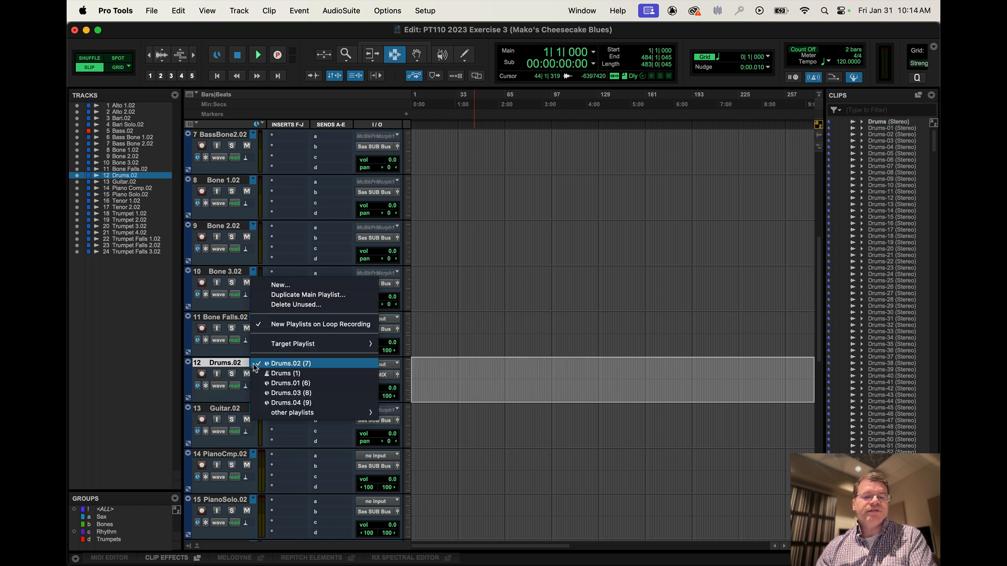
pyautogui.click(279, 374)
# Turn on Selection Changes Alternate Playlists for the Drums track and set its timebase to Samples.
pyautogui.click(198, 386)
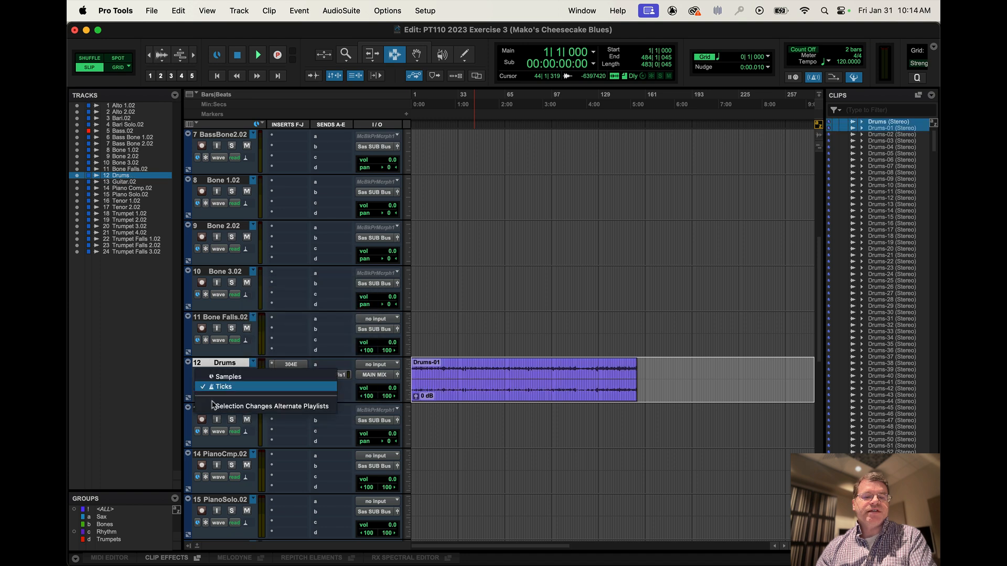
pyautogui.click(212, 406)
pyautogui.click(199, 387)
pyautogui.click(217, 386)
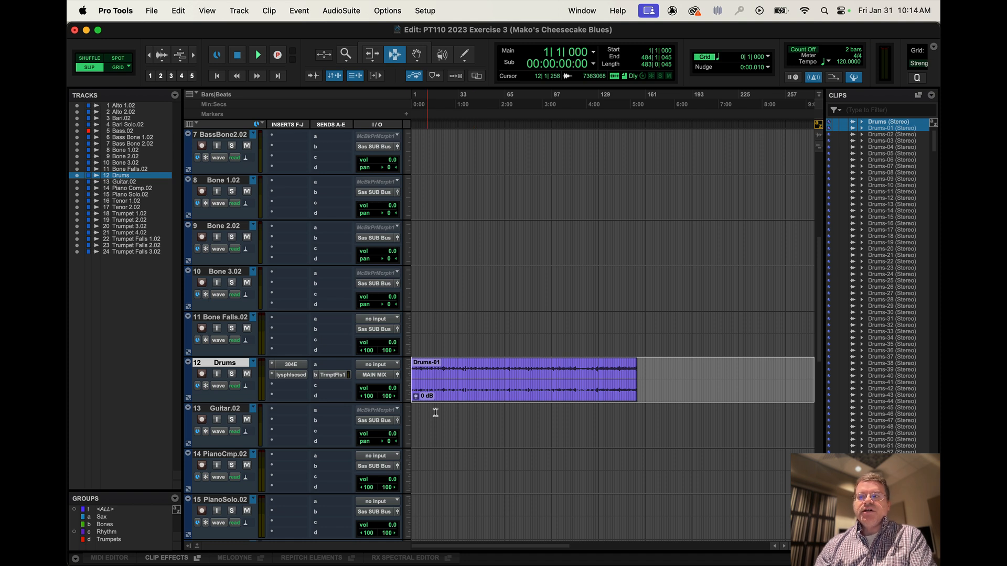
# Delete the unused playlists Drums.02, Drums.03 and Drums.04 and check the Drums track's playlist list.
pyautogui.click(253, 363)
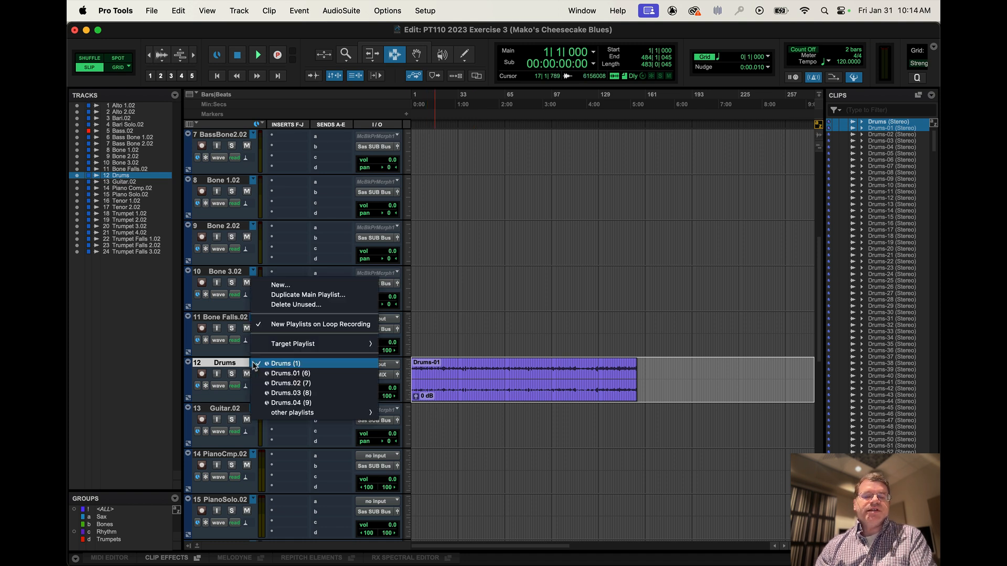
pyautogui.click(314, 307)
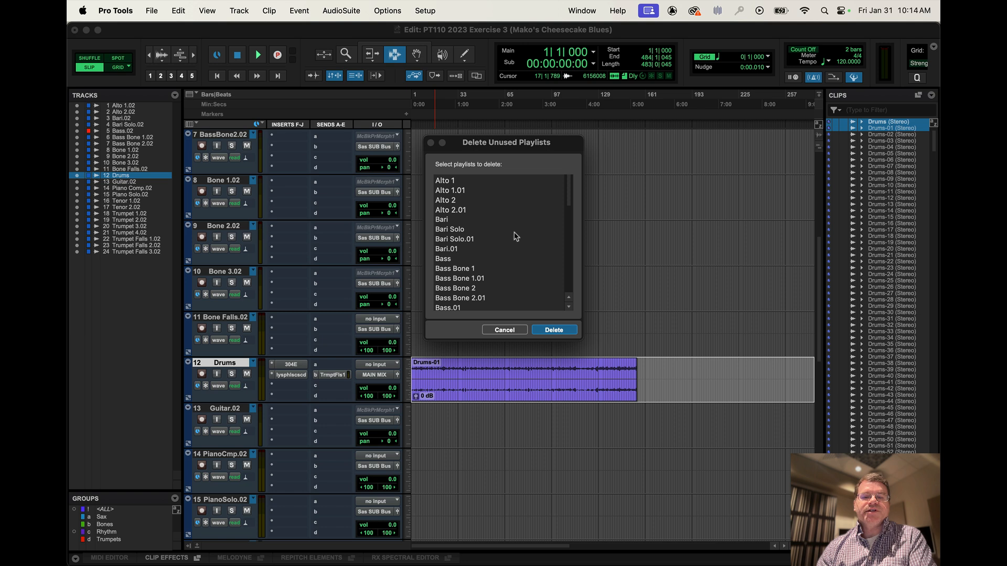
pyautogui.scroll(-1, 502, 272)
pyautogui.scroll(-10, 502, 271)
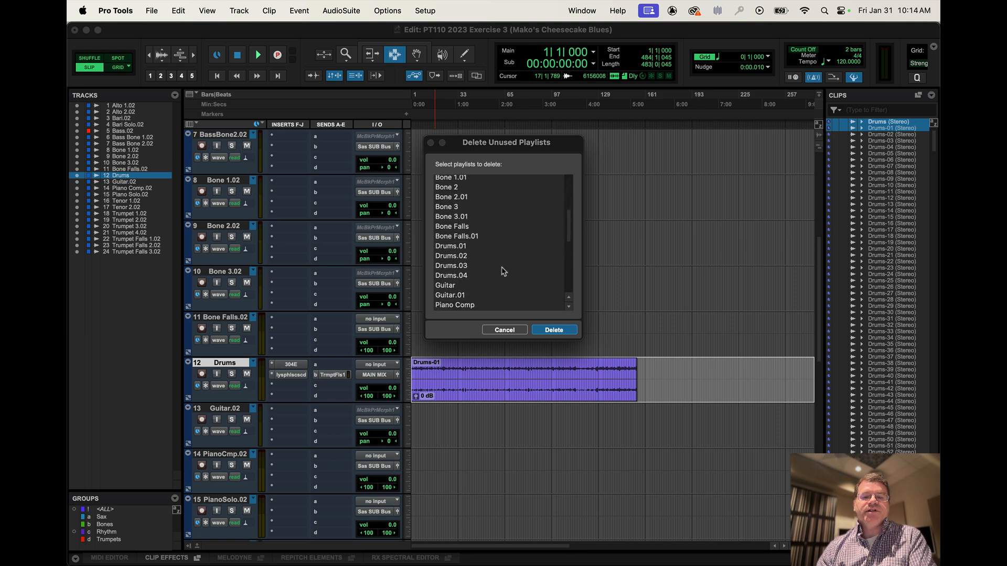
pyautogui.scroll(-1, 502, 271)
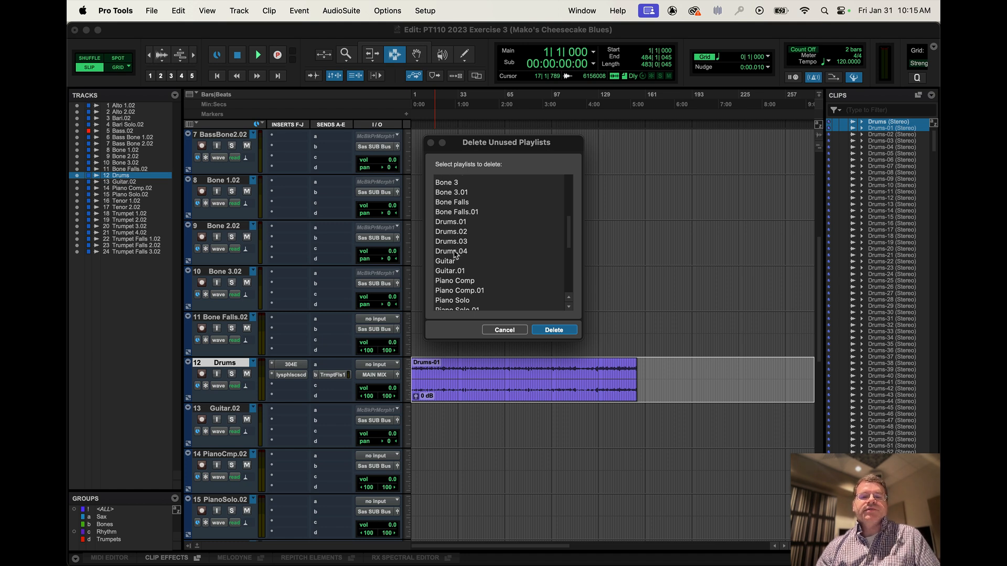
pyautogui.moveTo(455, 255); pyautogui.dragTo(454, 232)
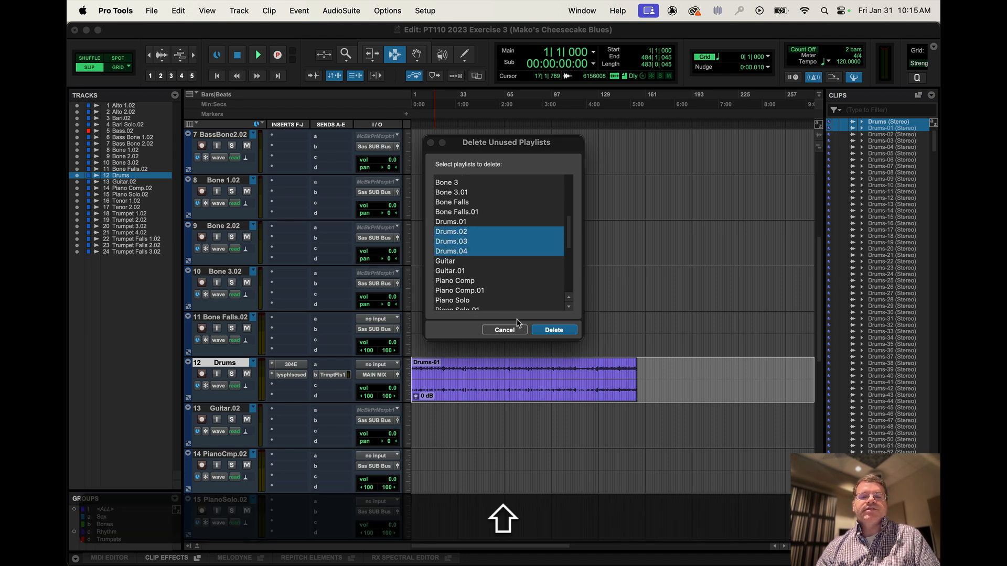
pyautogui.click(554, 330)
pyautogui.click(253, 362)
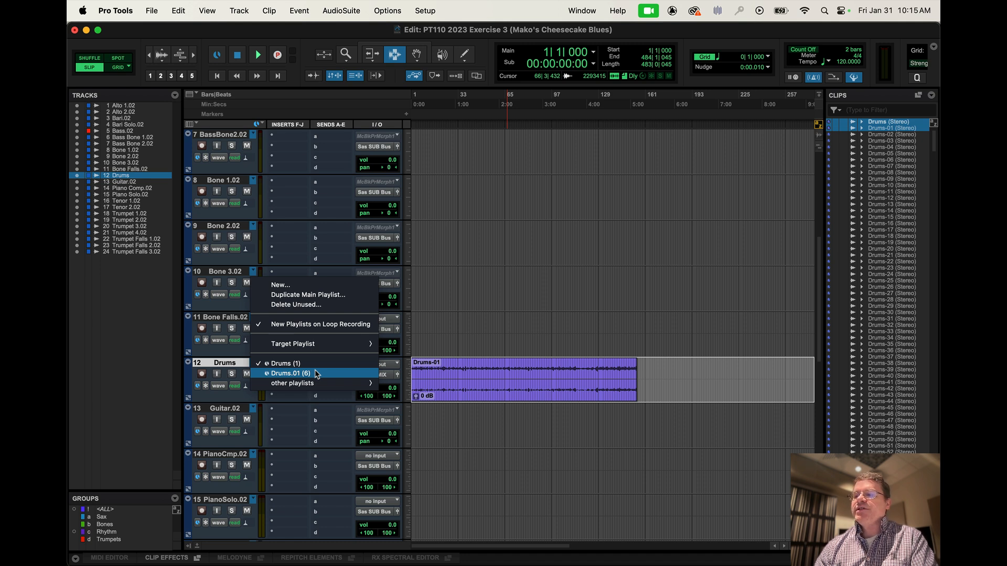
# Undo the playlist deletion and check the Drums track's playlist list.
pyautogui.click(180, 11)
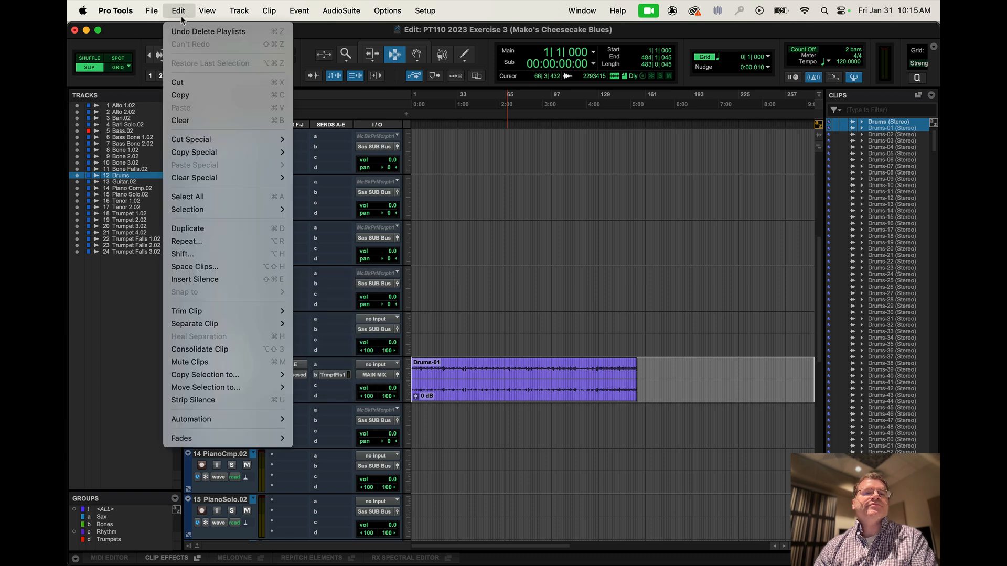
pyautogui.click(220, 32)
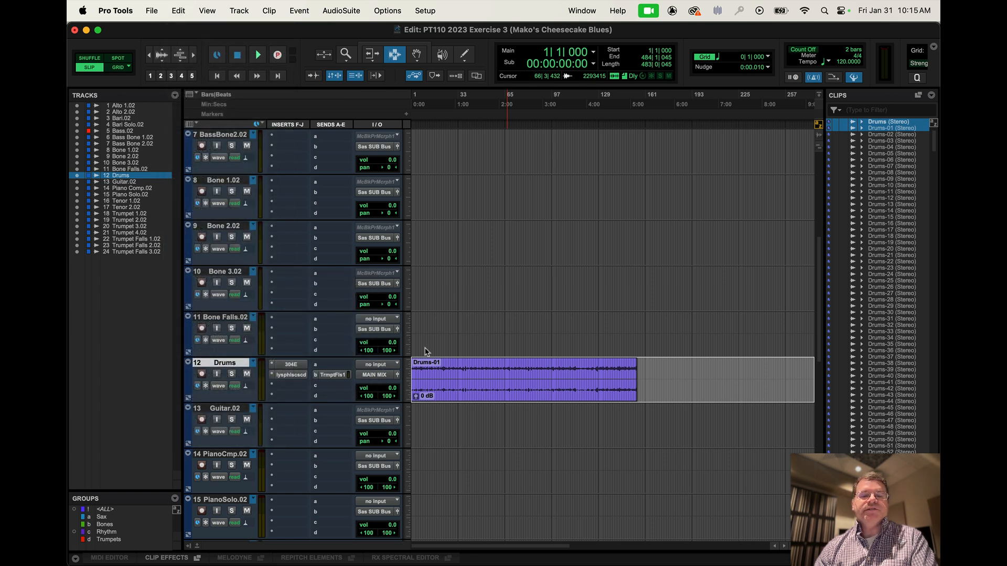
pyautogui.click(253, 362)
pyautogui.click(478, 417)
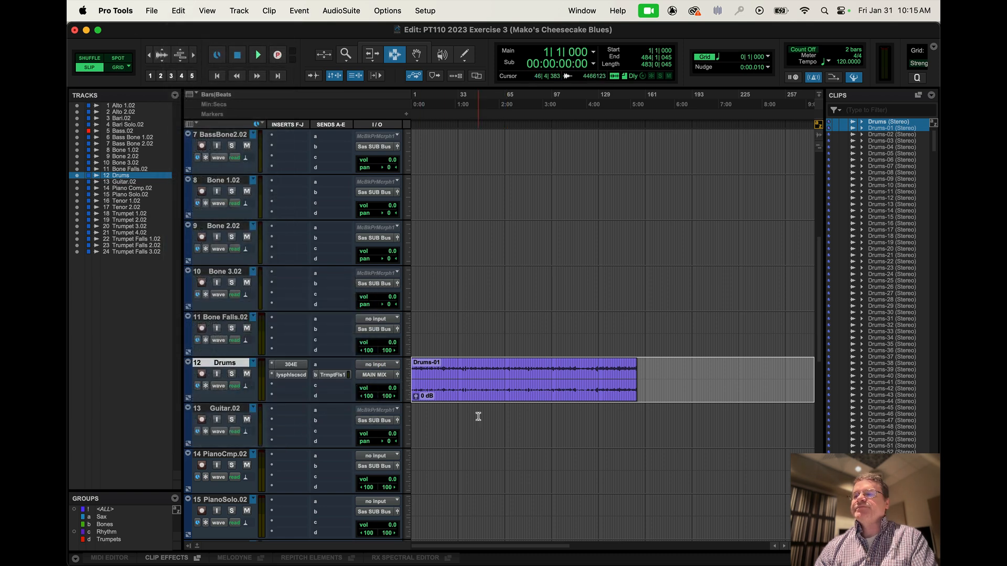